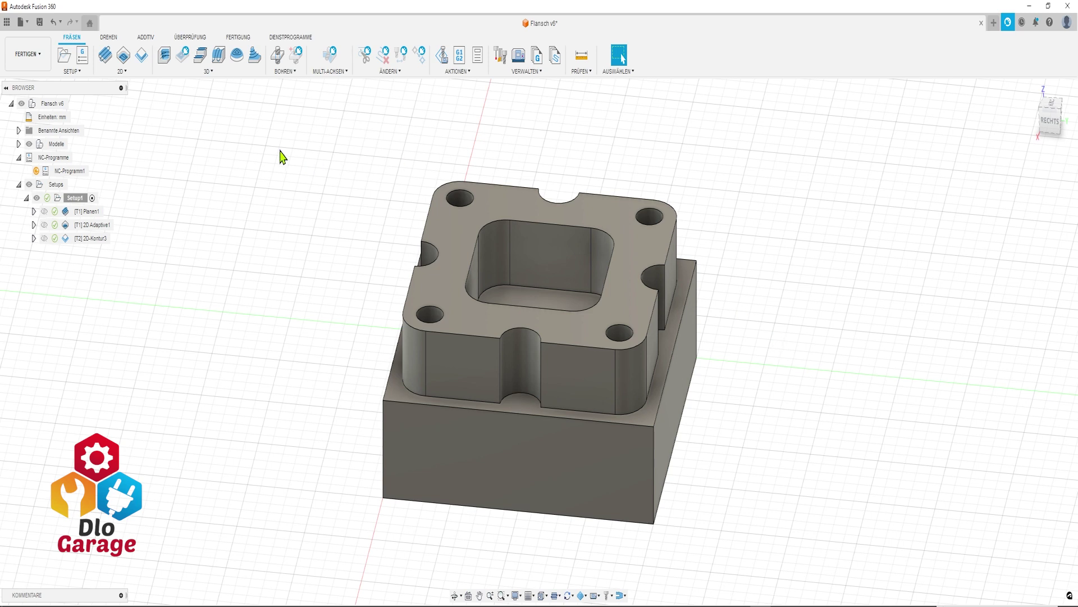
# Start a 2D-Tasche pocket using the Ø8 mm flat end mill with Brass - Roughing cutting data.
pyautogui.click(119, 72)
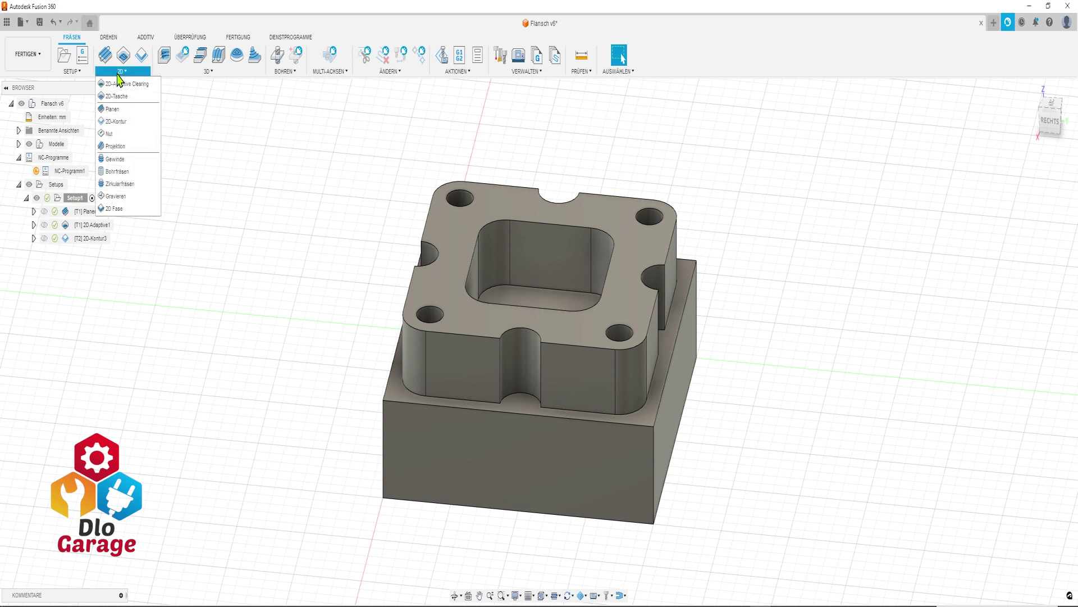
pyautogui.click(275, 232)
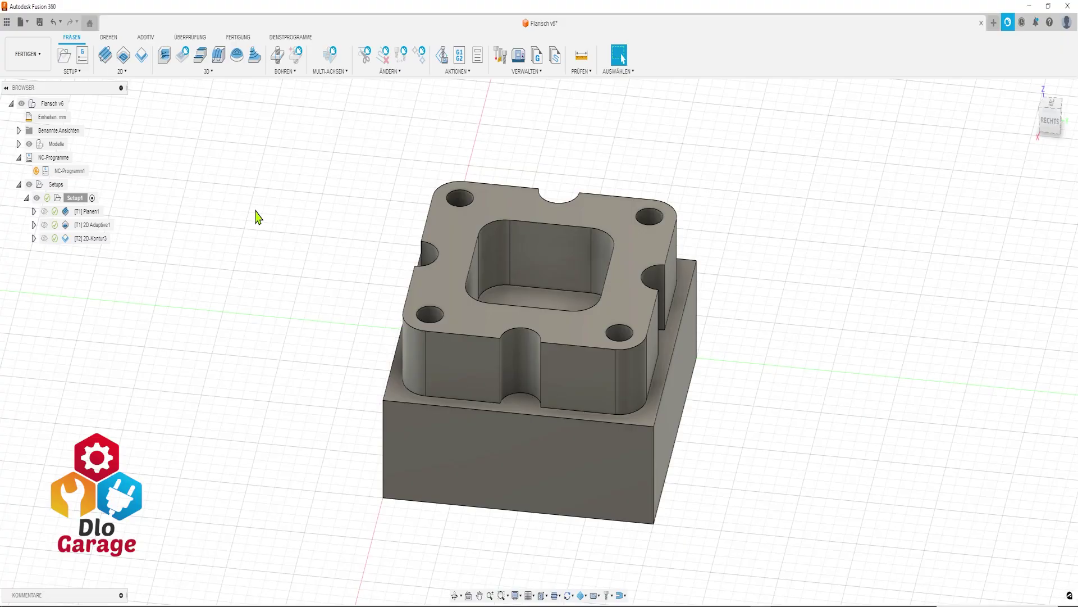
pyautogui.click(120, 73)
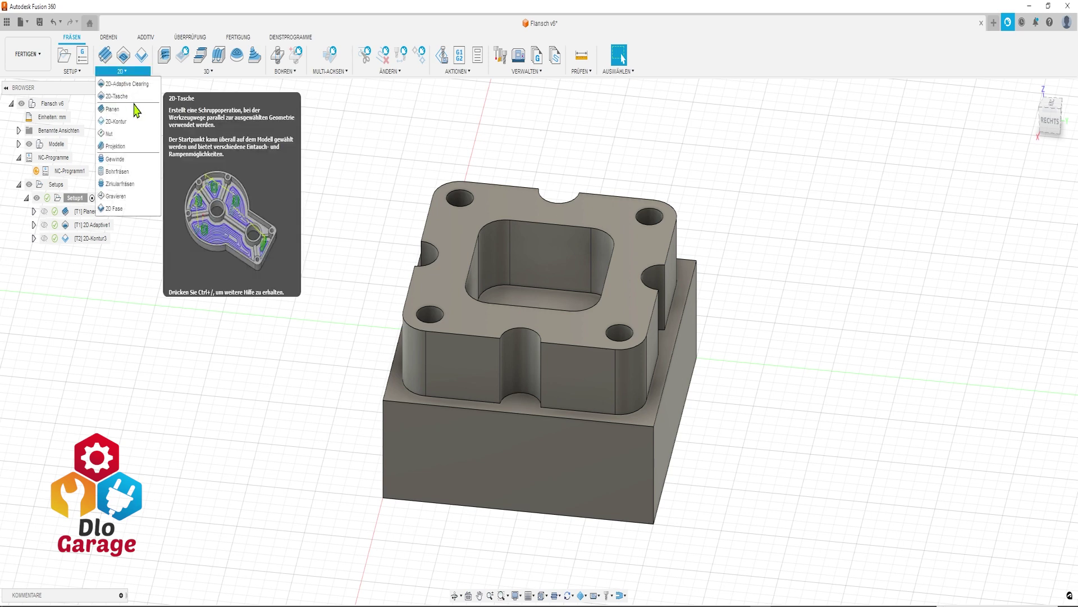
pyautogui.press('Escape')
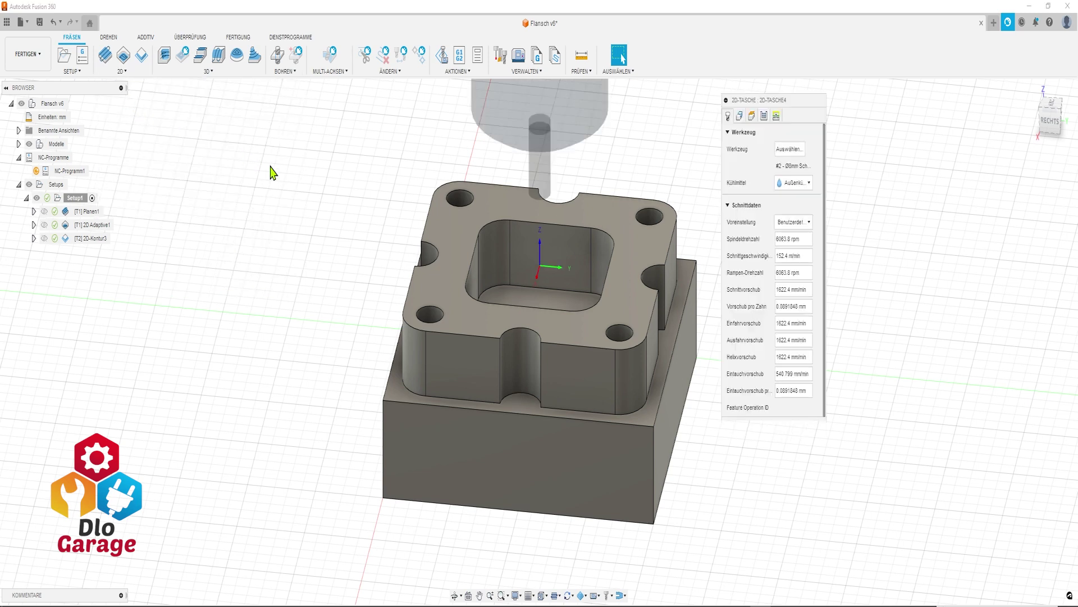
pyautogui.click(796, 152)
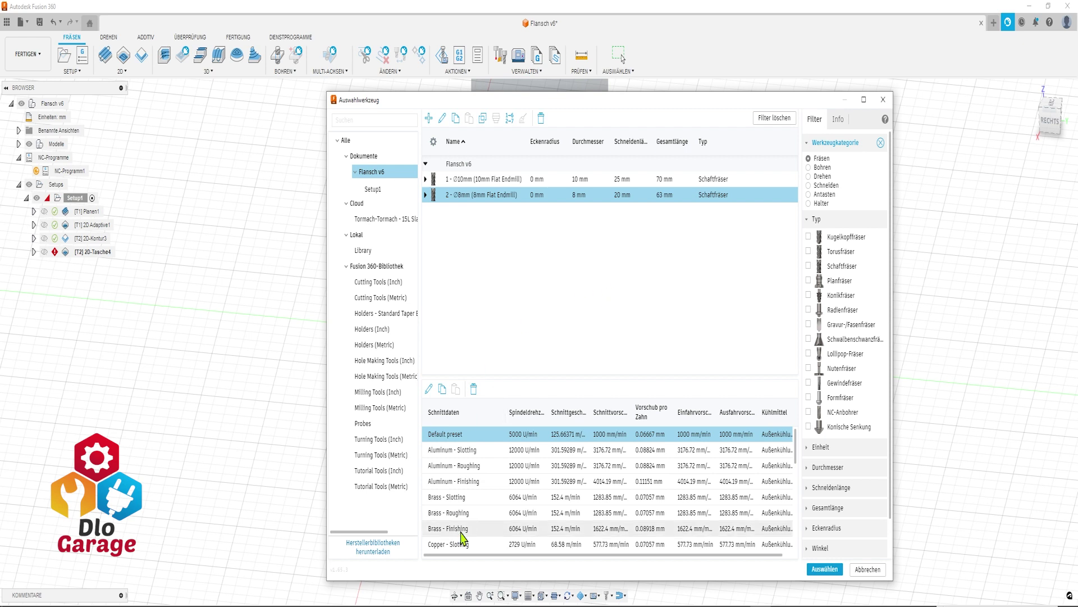
pyautogui.click(478, 516)
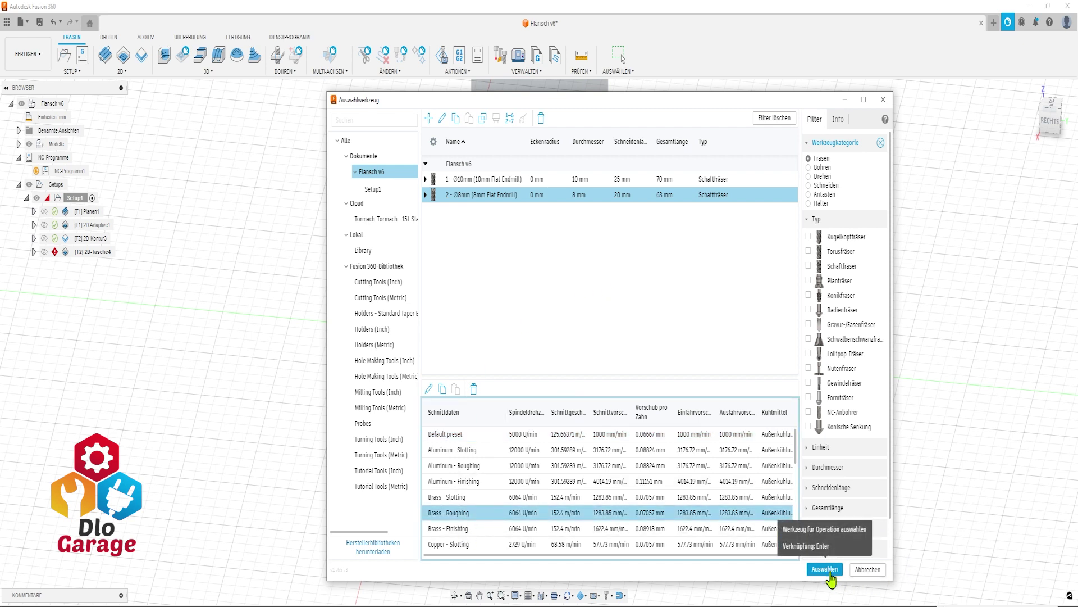
pyautogui.click(825, 569)
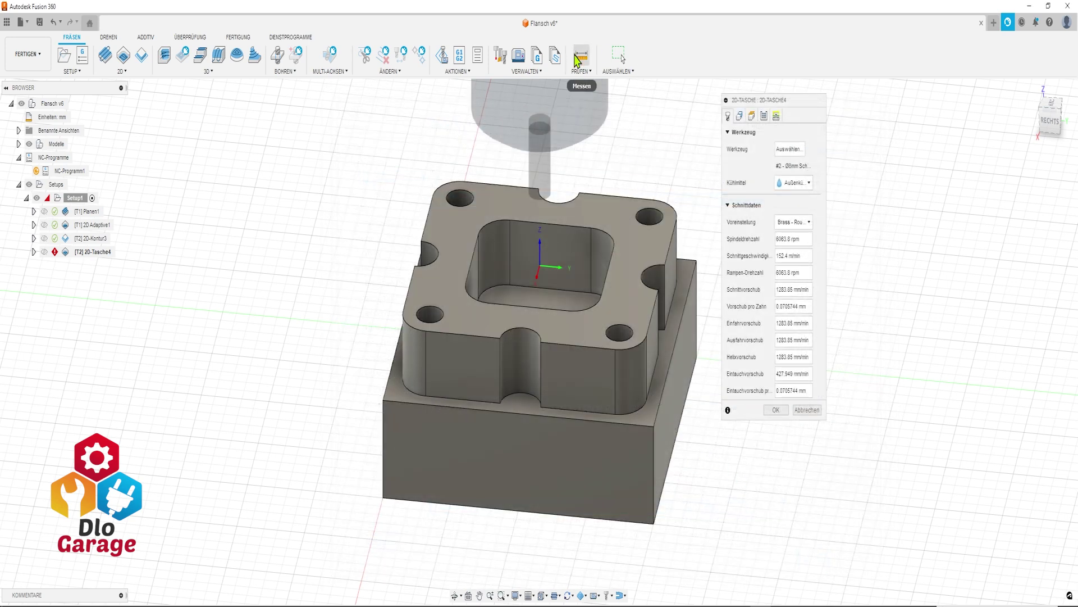
pyautogui.click(581, 60)
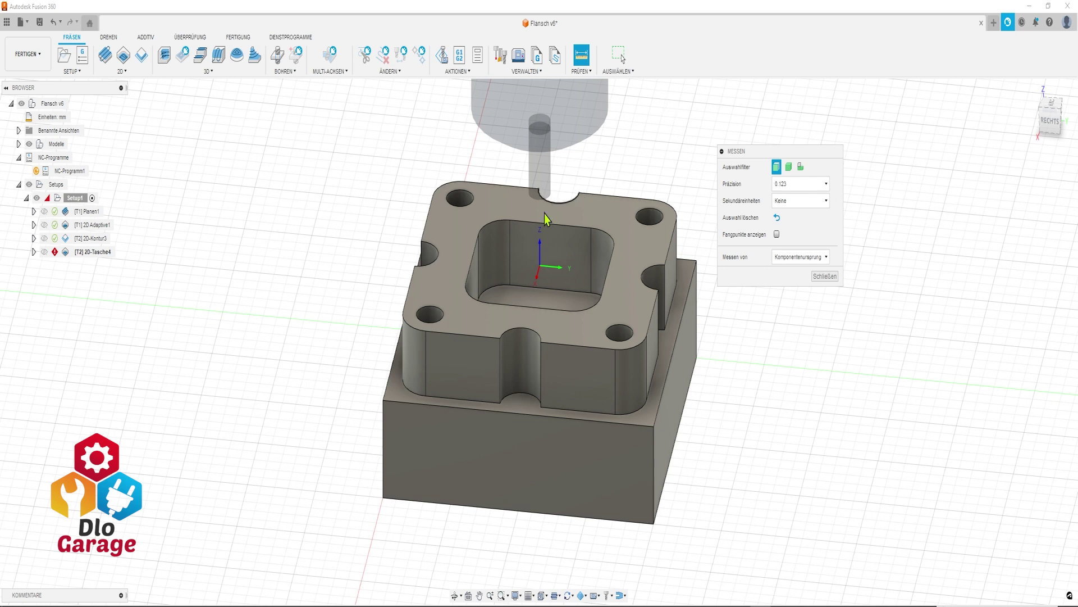
pyautogui.click(500, 226)
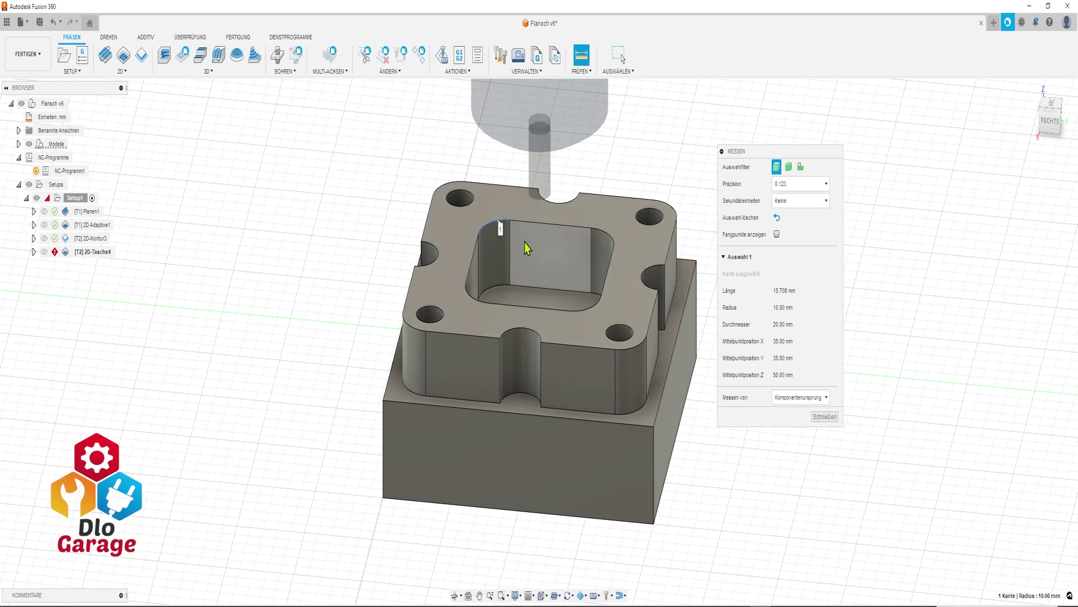
pyautogui.click(545, 291)
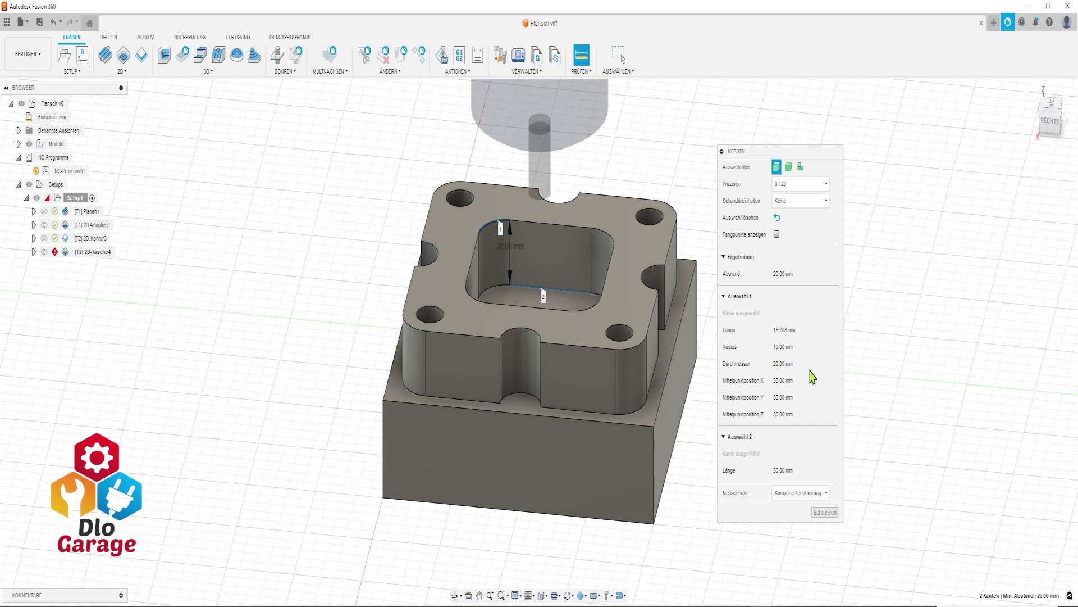
pyautogui.click(825, 512)
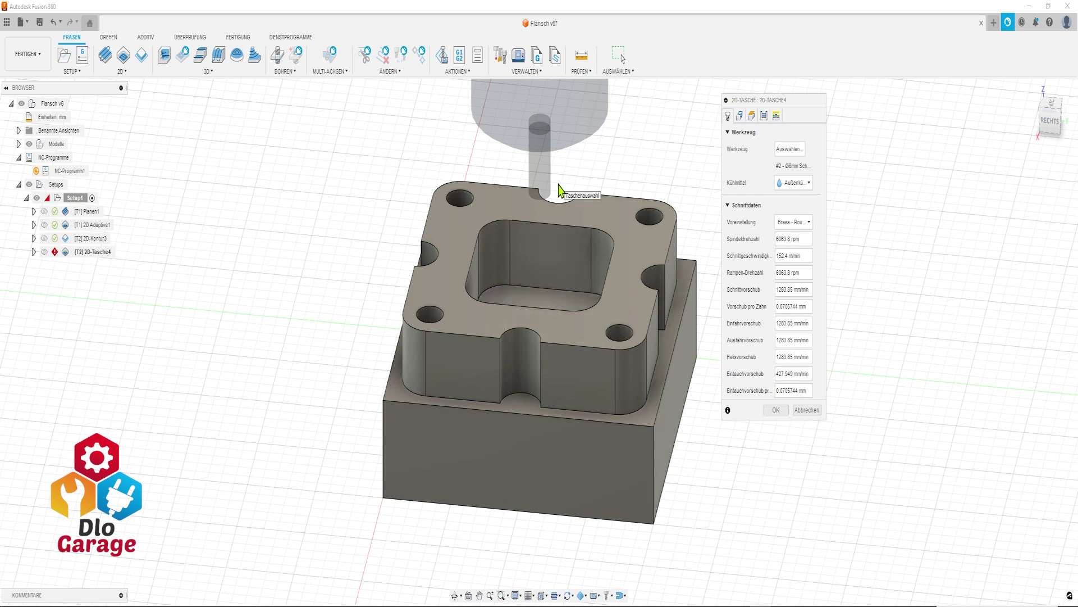
# From a top view, select the inner pocket floor as the 2D-Tasche4 pocket contour.
pyautogui.click(739, 116)
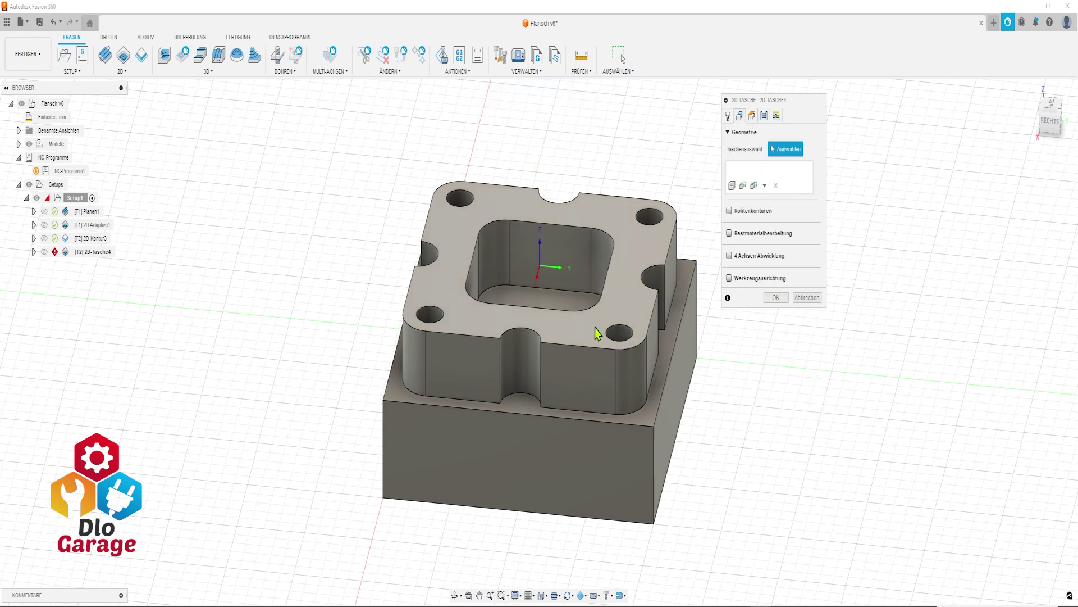
pyautogui.keyDown('shift'); pyautogui.moveTo(508, 381); pyautogui.dragTo(521, 329, button='middle'); pyautogui.keyUp('shift')
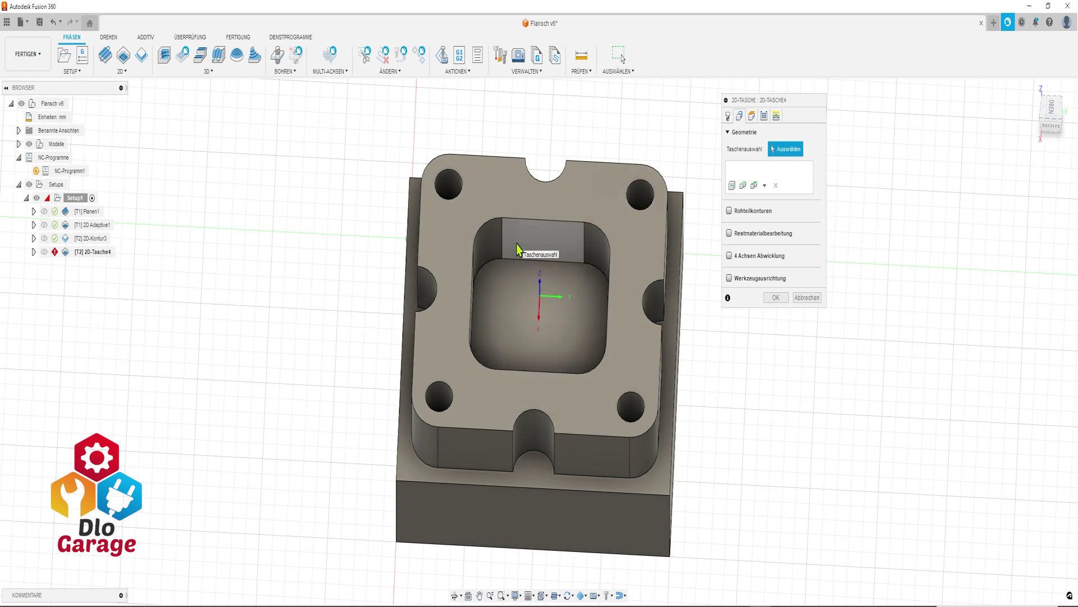
pyautogui.click(508, 261)
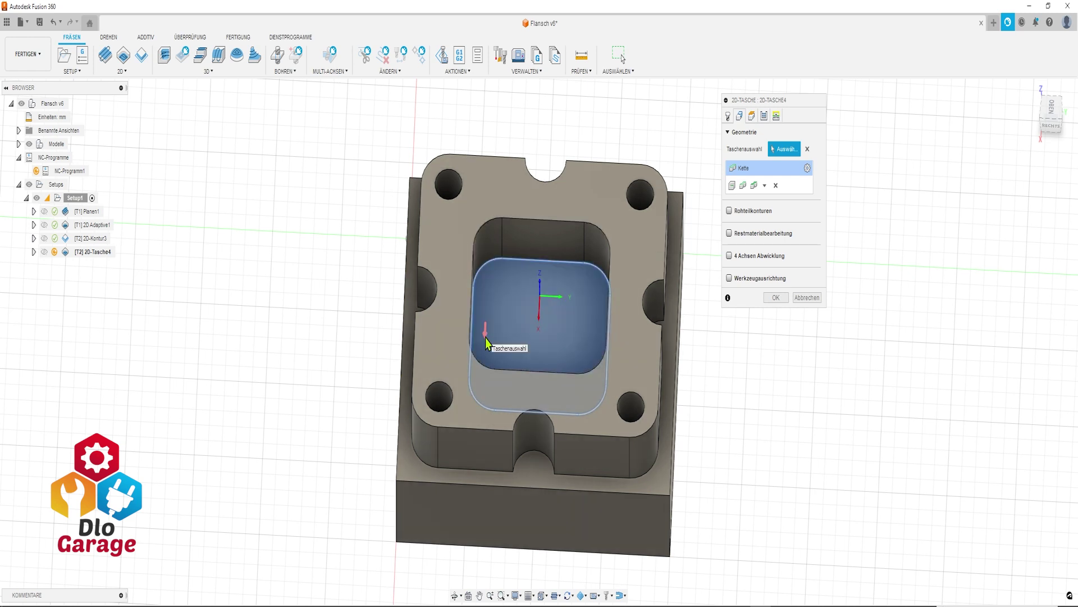
pyautogui.click(753, 117)
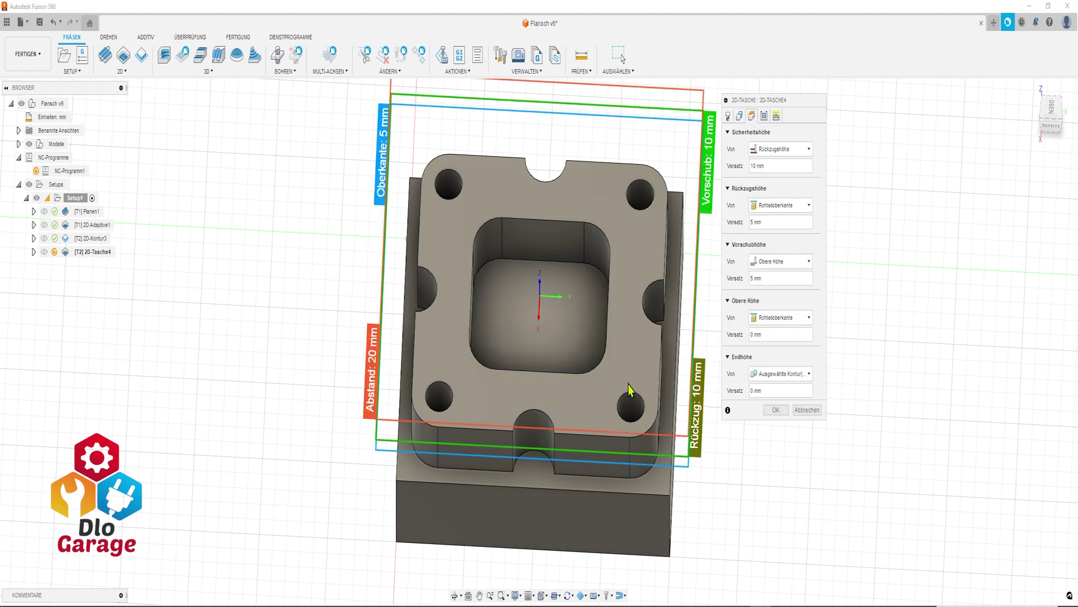
# Reference the top height to the flange top face and the bottom height to the pocket floor.
pyautogui.keyDown('shift'); pyautogui.moveTo(629, 387); pyautogui.dragTo(612, 362, button='middle'); pyautogui.keyUp('shift')
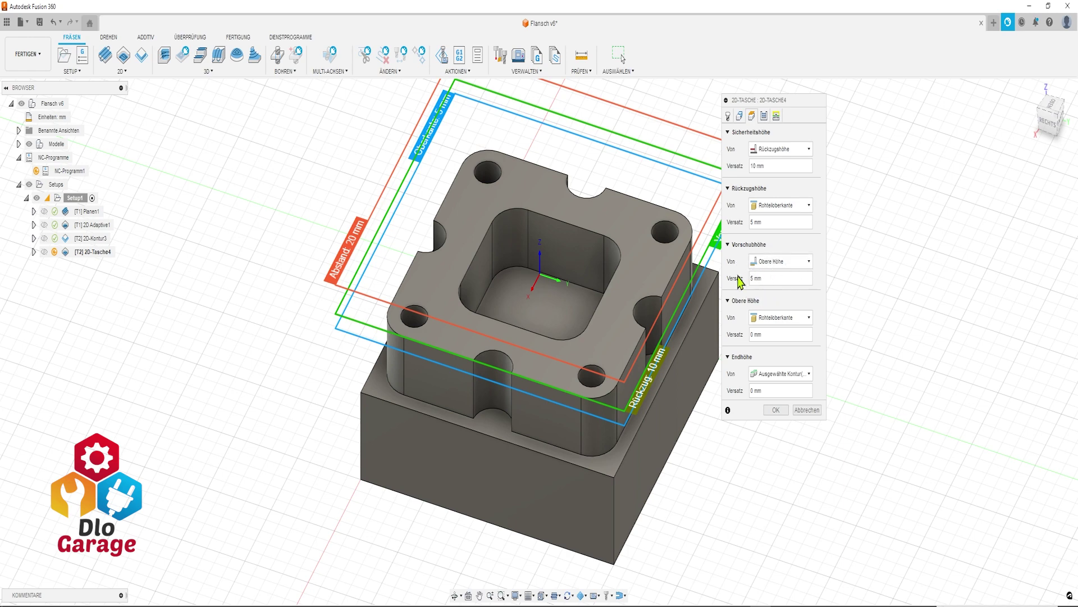
pyautogui.click(789, 317)
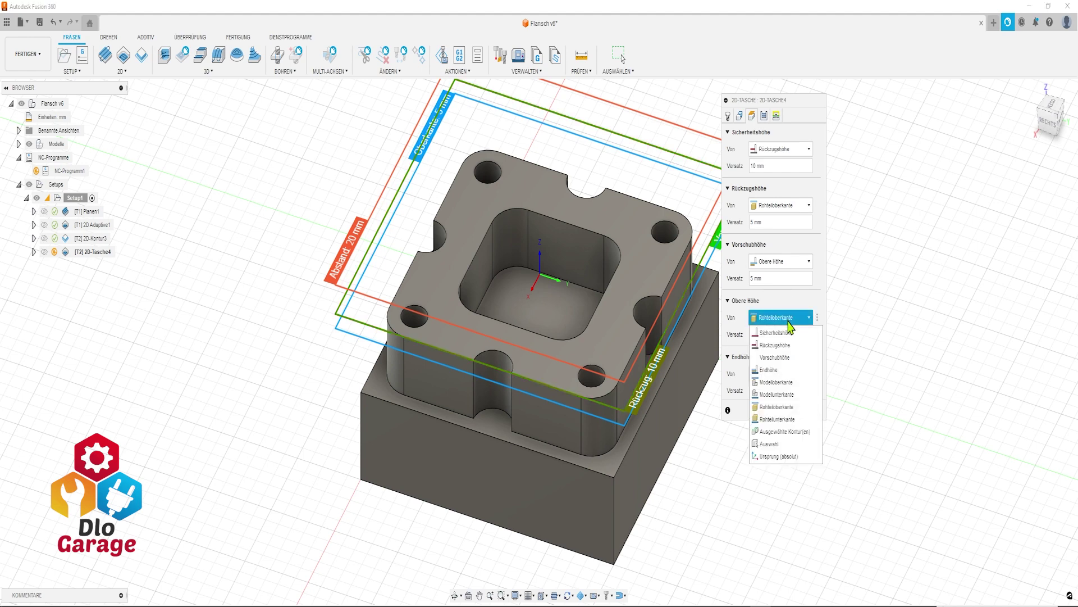
pyautogui.click(784, 443)
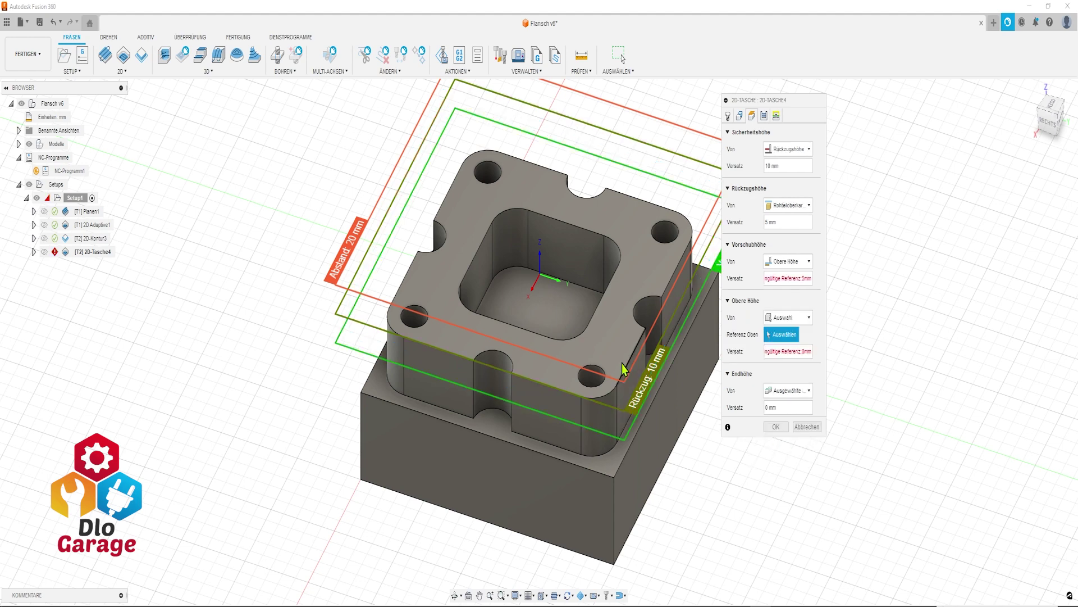
pyautogui.click(617, 349)
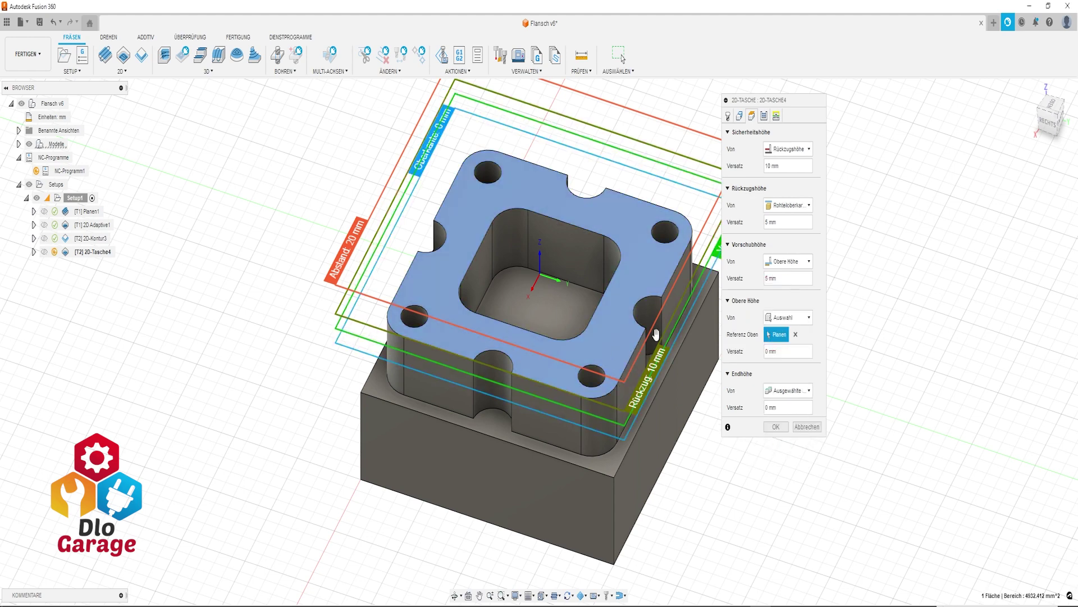
pyautogui.click(804, 393)
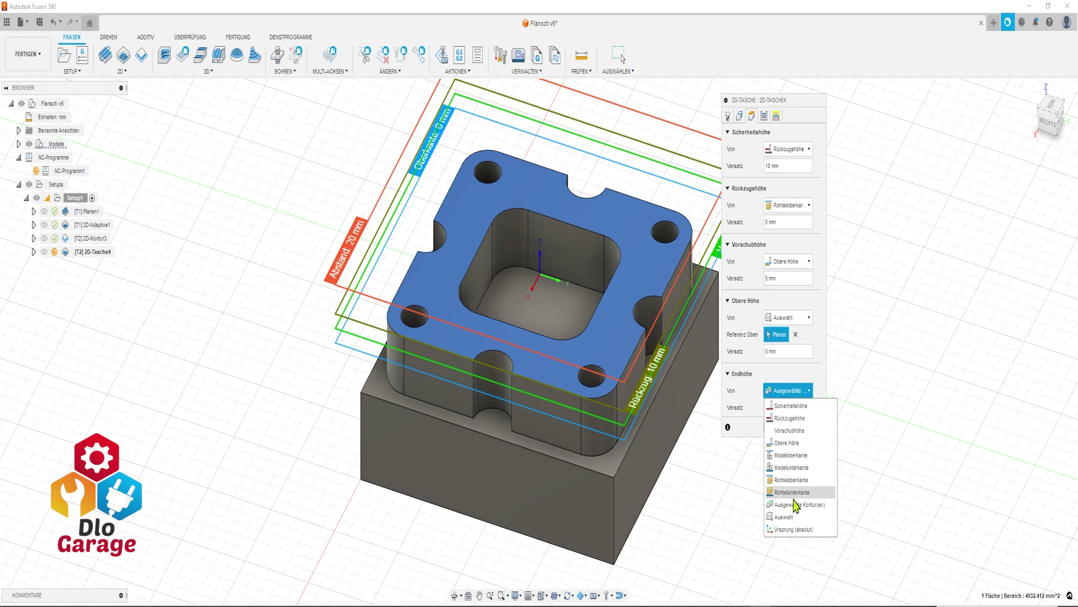
pyautogui.click(796, 516)
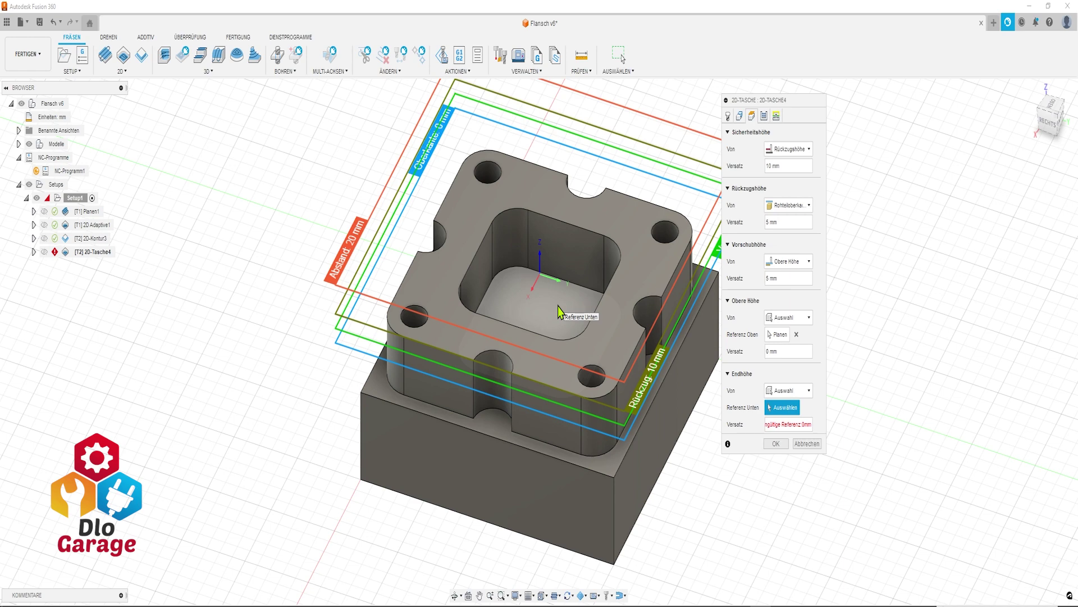
pyautogui.click(558, 309)
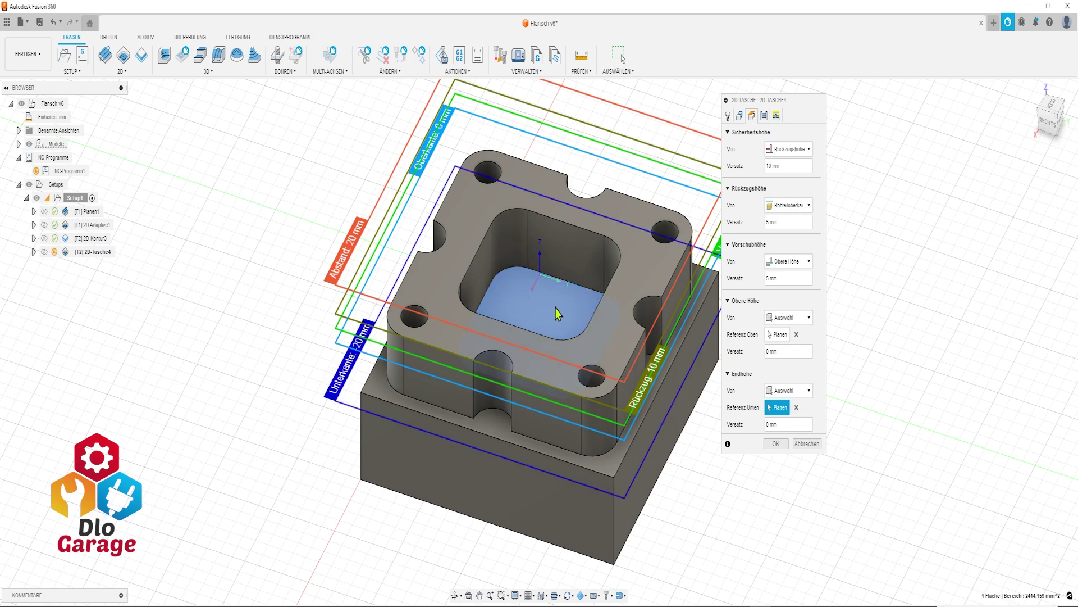
# In the Passes settings, keep side compensation on Links with 0.5 mm radial and axial stock.
pyautogui.click(764, 115)
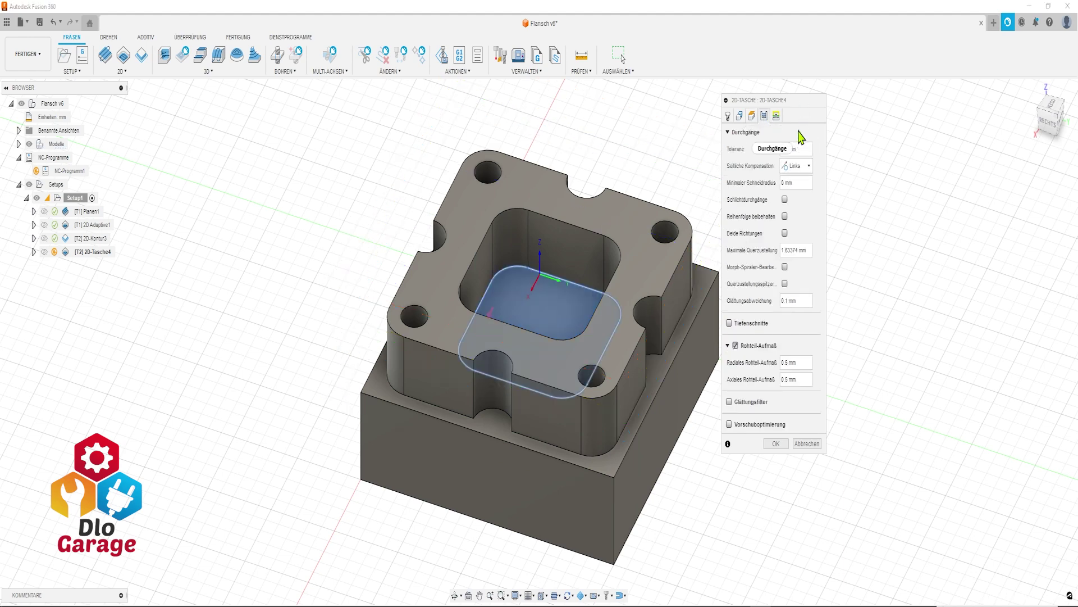
pyautogui.click(803, 175)
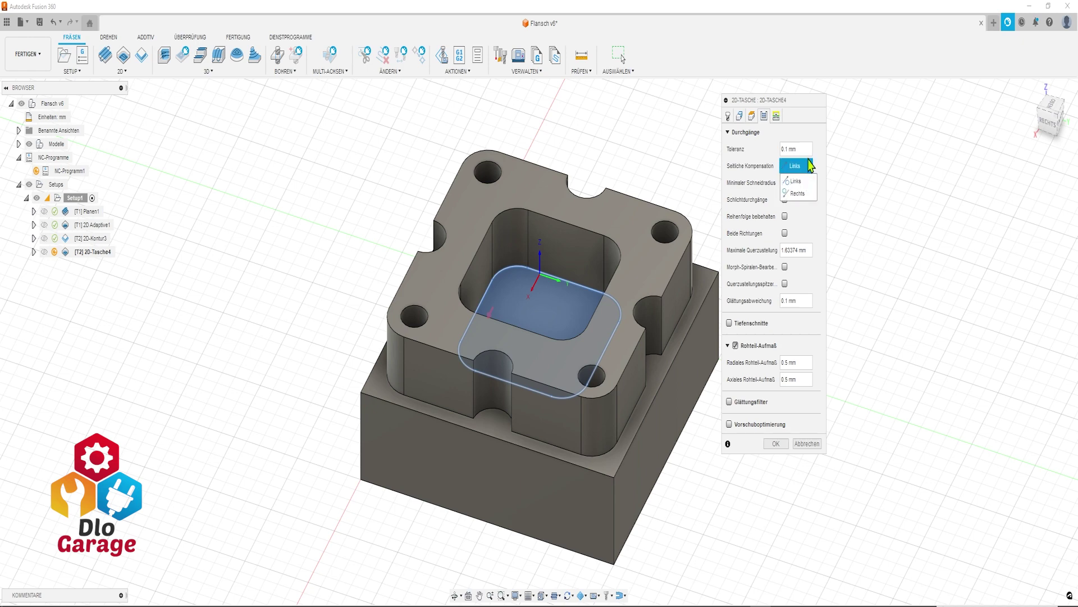
pyautogui.click(809, 162)
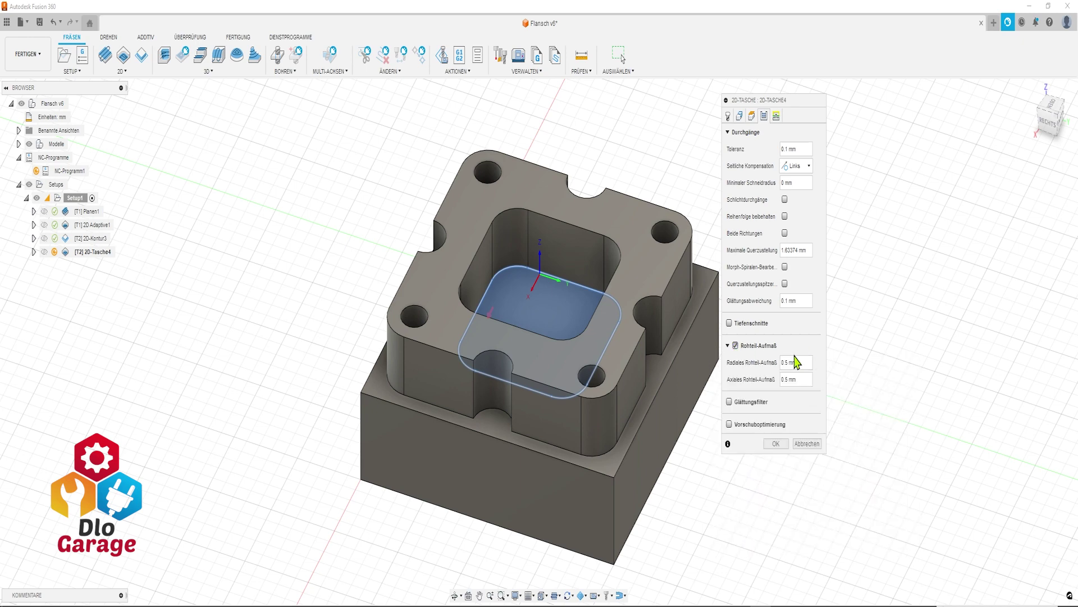
# Disable stock to leave and enable 2 finishing passes for the pocket.
pyautogui.click(736, 346)
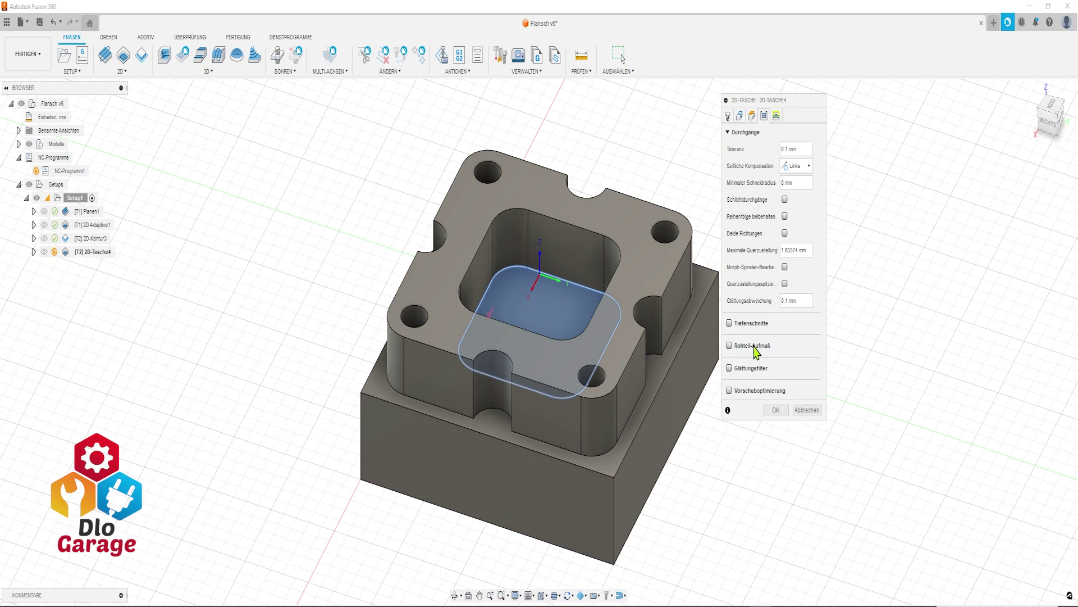
pyautogui.click(785, 201)
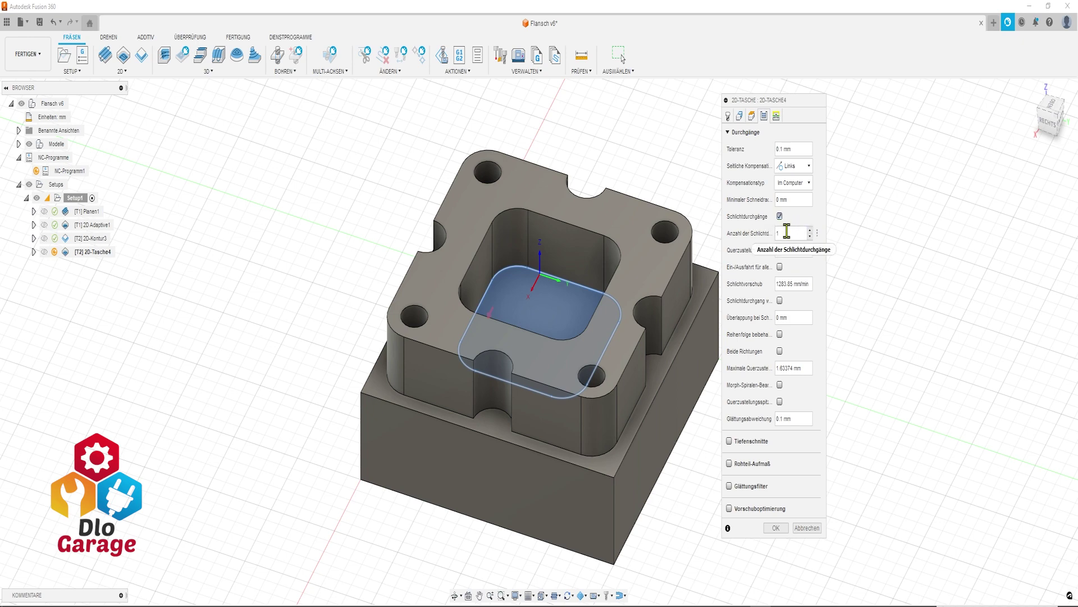
pyautogui.moveTo(780, 217)
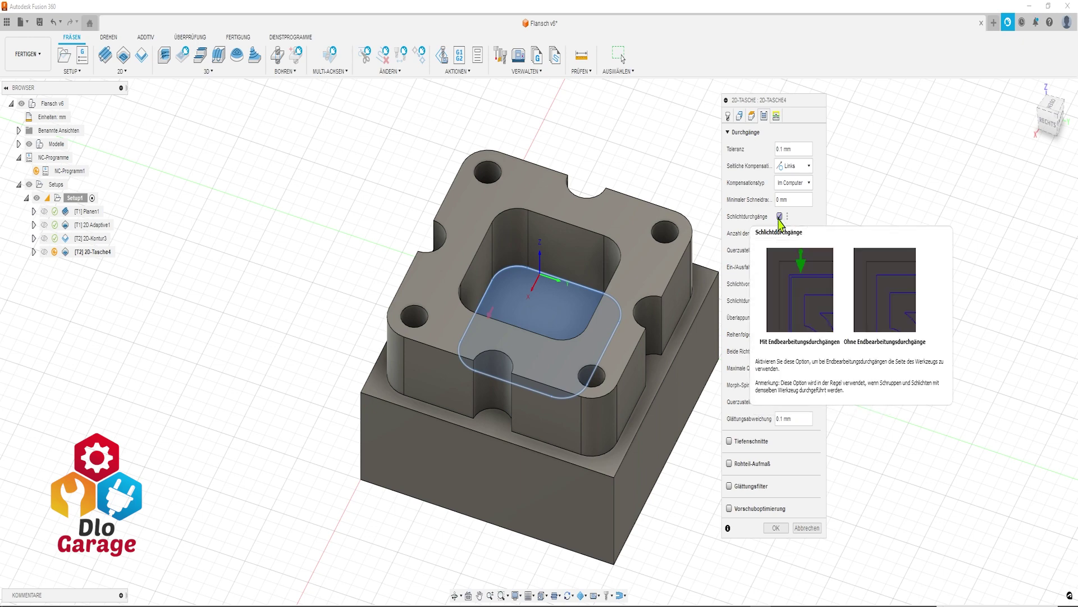
pyautogui.click(810, 230)
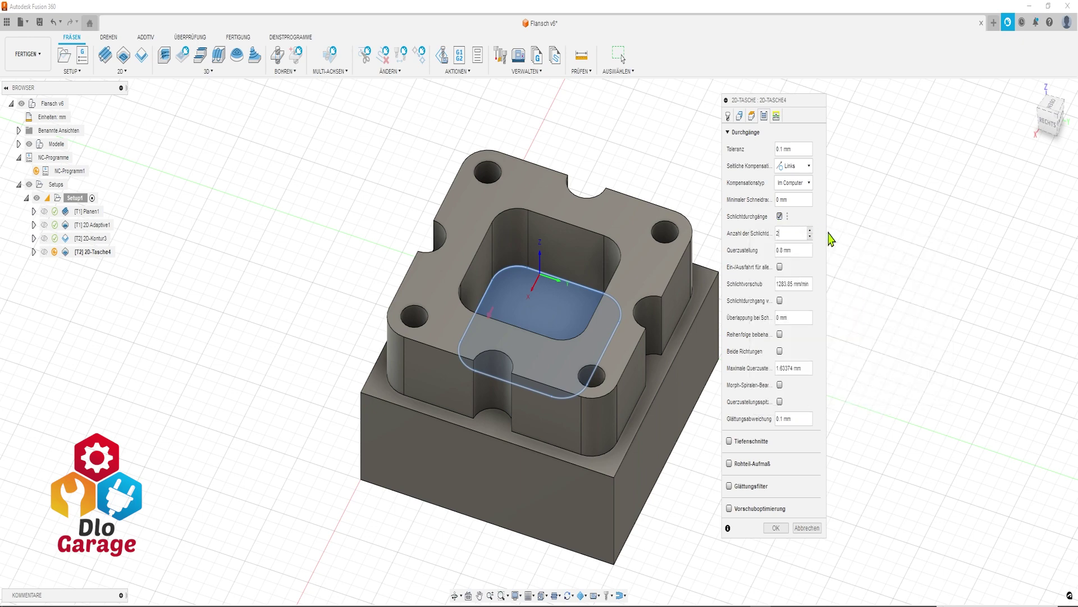
# Change the finishing-pass stepover from 0.8 mm to 0.4 mm.
pyautogui.doubleClick(780, 253)
pyautogui.moveTo(792, 250)
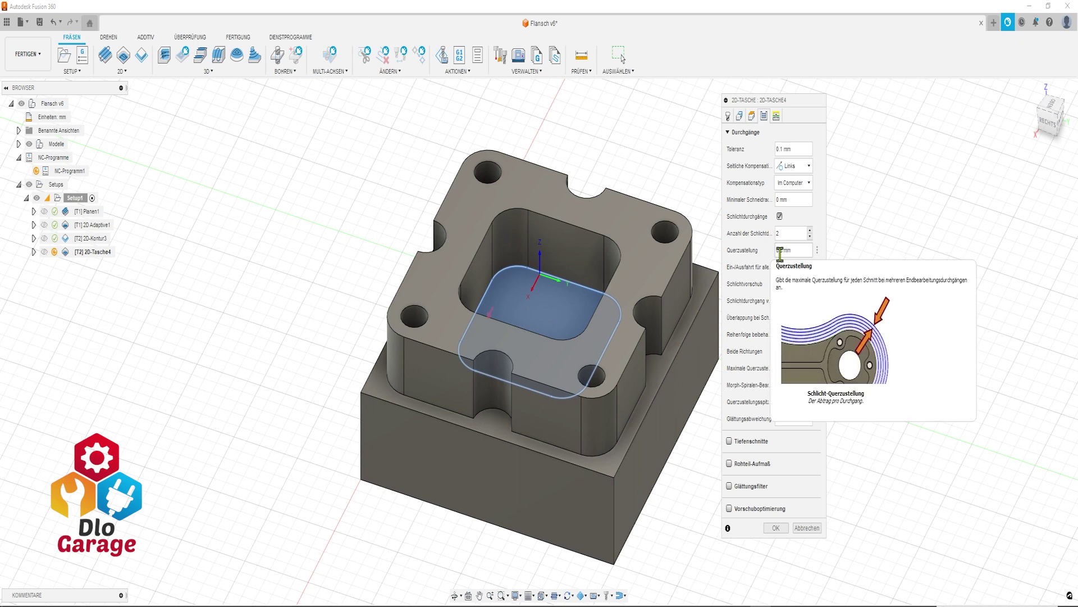
pyautogui.write('3')
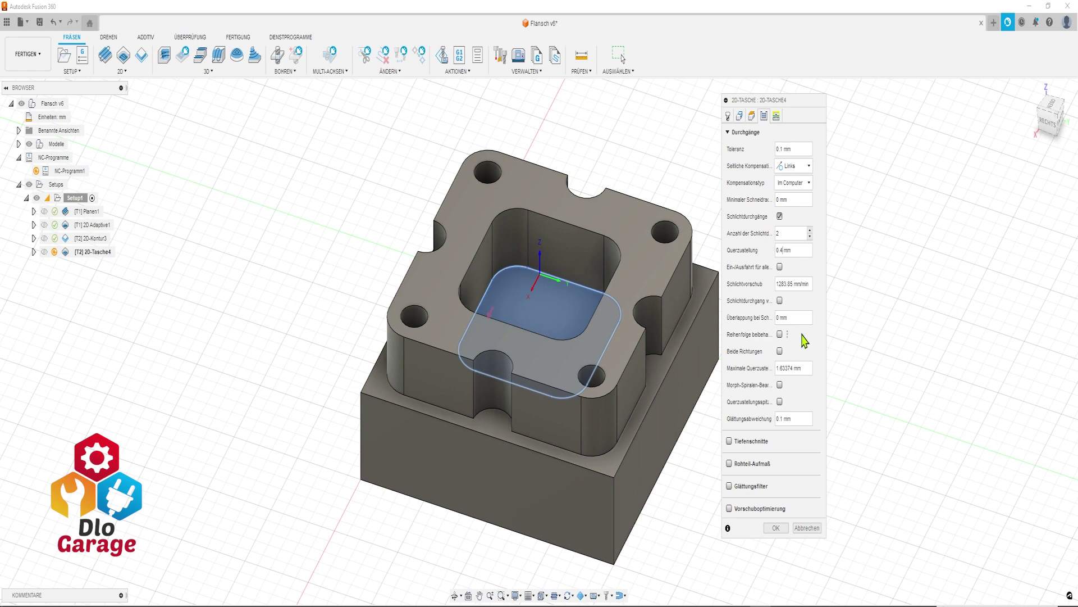
# Set finishing overlap to 4 mm and maximum stepover to 1.5 mm, and toggle morphed spiral machining.
pyautogui.doubleClick(779, 318)
pyautogui.write('4')
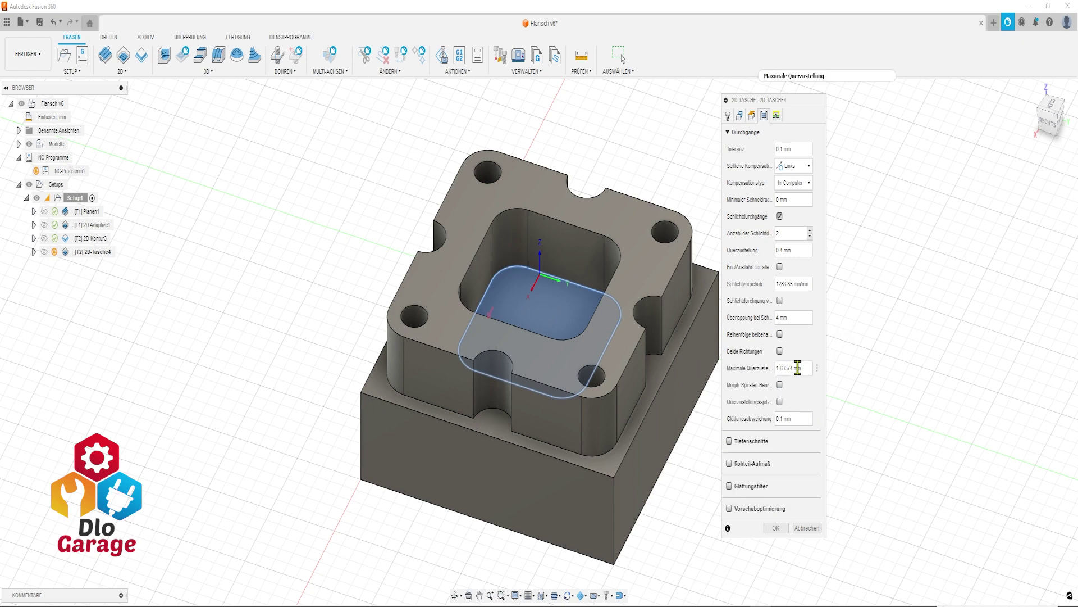
pyautogui.click(807, 367)
pyautogui.moveTo(797, 367)
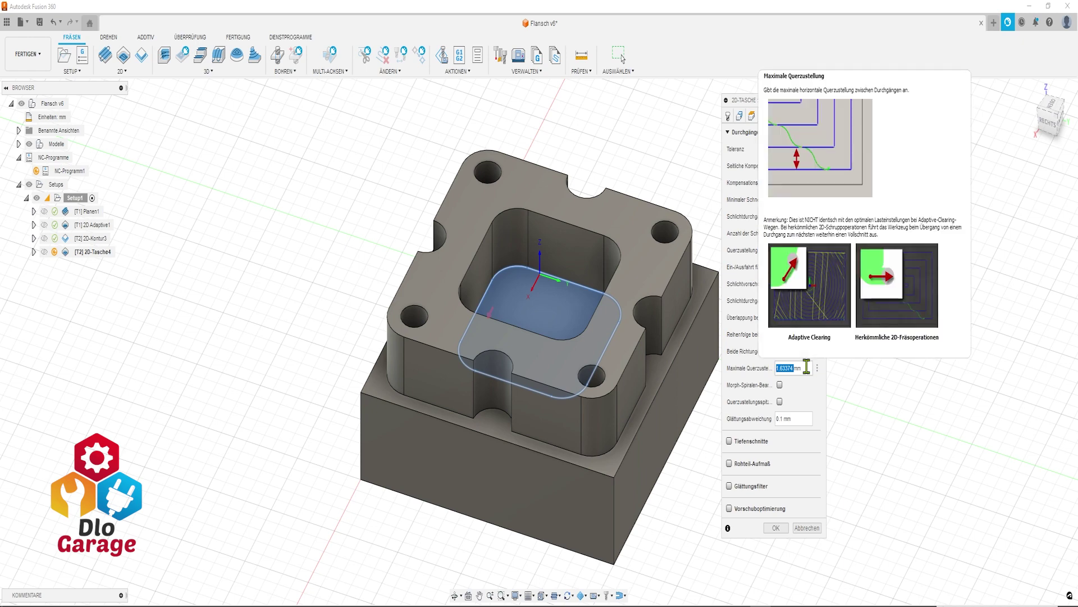
pyautogui.write('1.5mm')
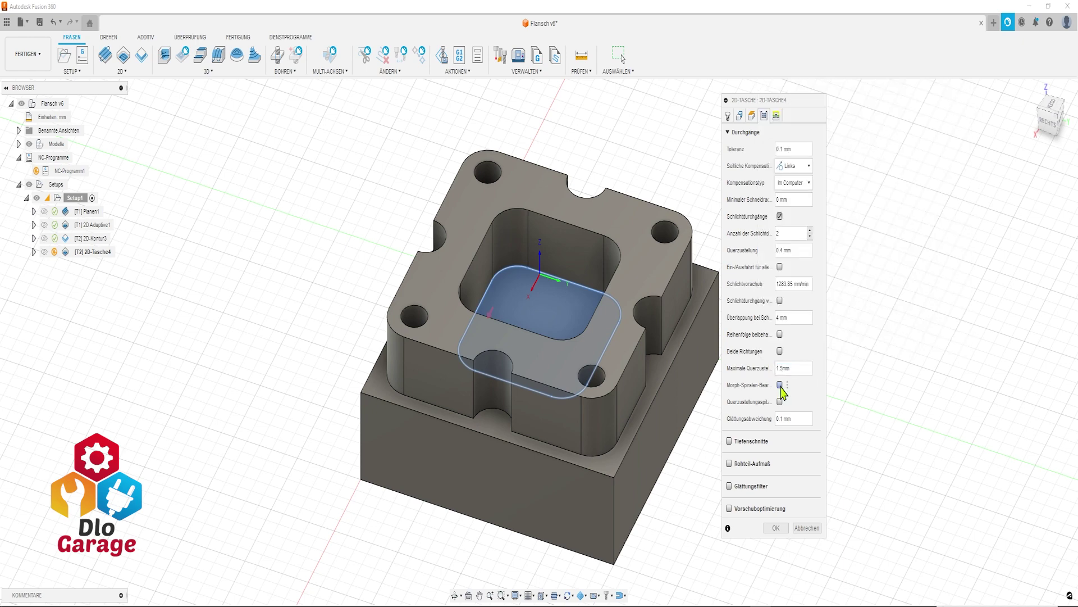
pyautogui.moveTo(779, 384)
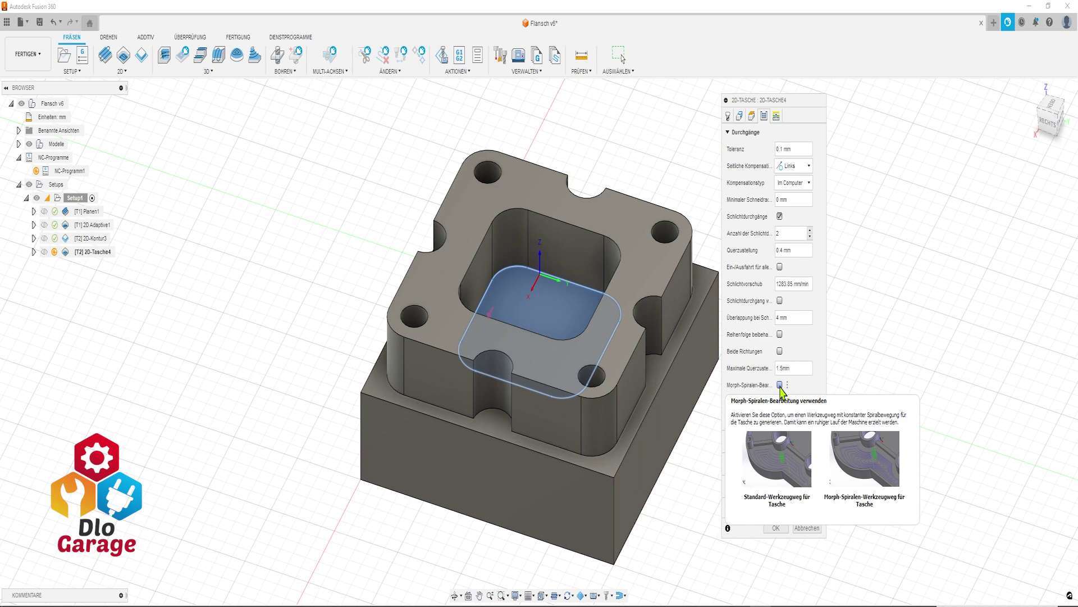
pyautogui.click(780, 385)
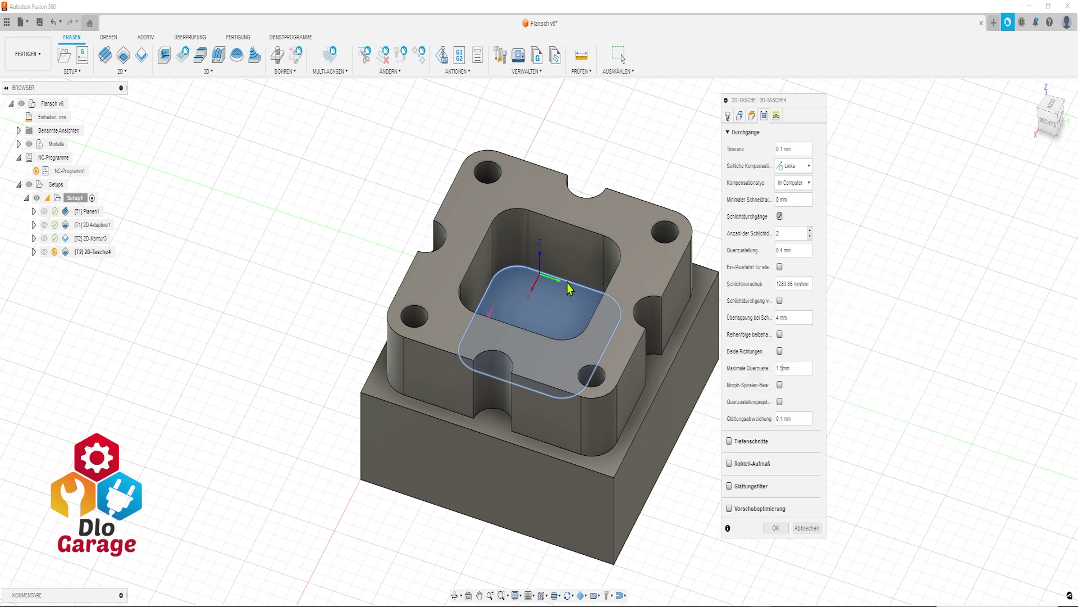
# Enable multiple depths with a 10 mm maximum roughing stepdown and even stepdowns.
pyautogui.click(730, 441)
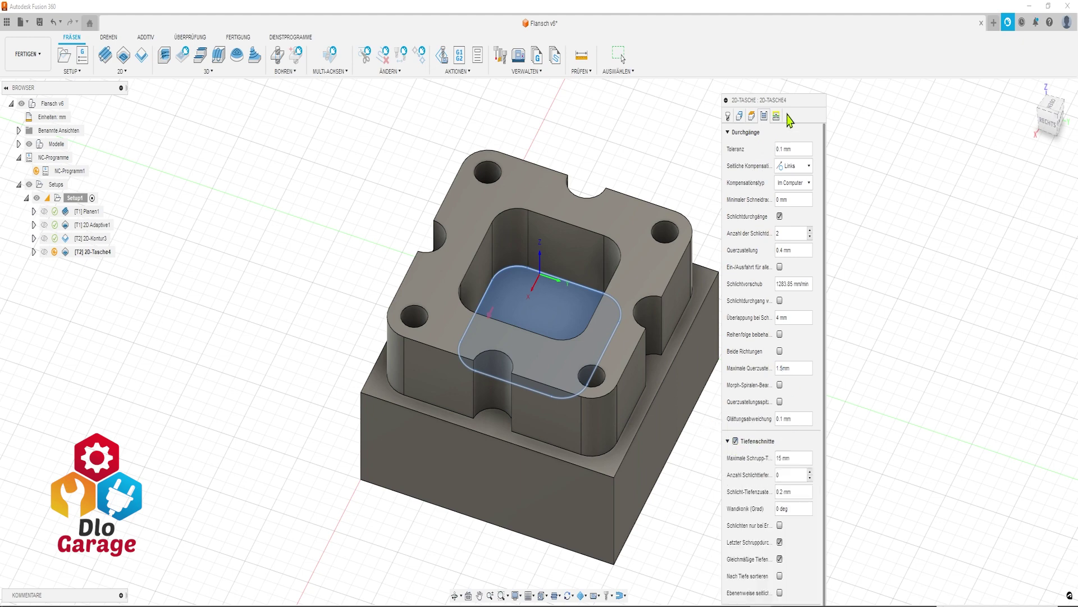
pyautogui.moveTo(792, 107); pyautogui.dragTo(791, 27)
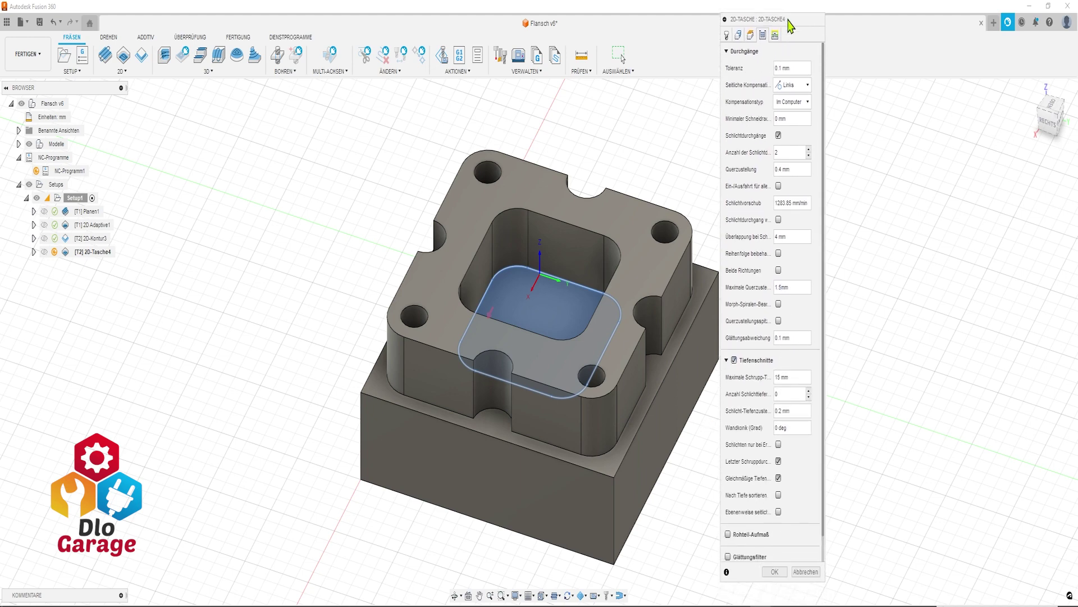
pyautogui.doubleClick(777, 377)
pyautogui.click(778, 478)
pyautogui.scroll(-1, 809, 513)
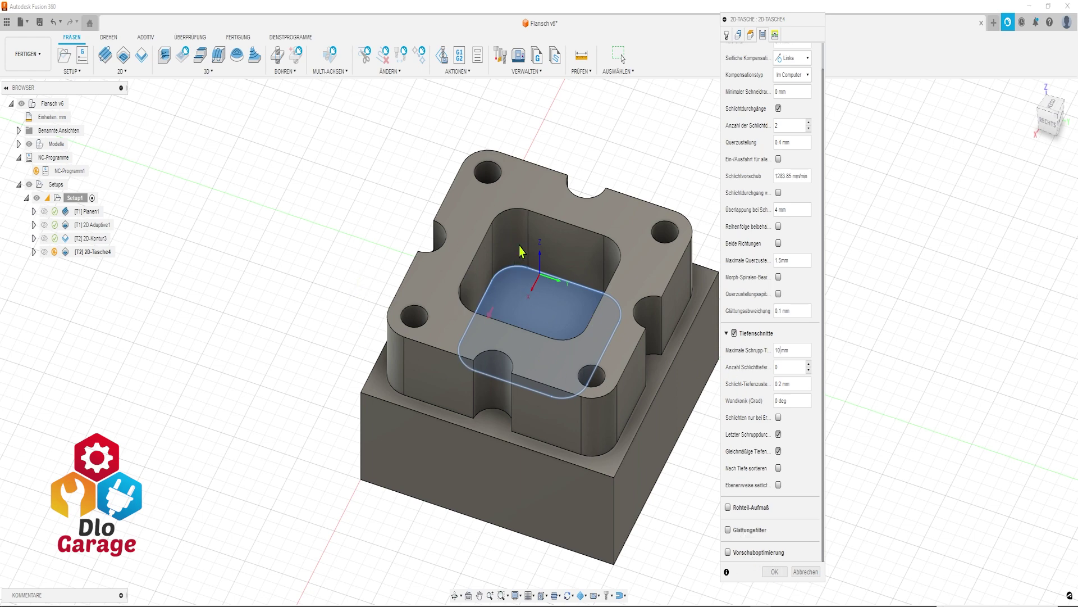
# Review the linking settings and keep the ramp type as Spirale at 2° and 10 mm stepdown.
pyautogui.click(776, 35)
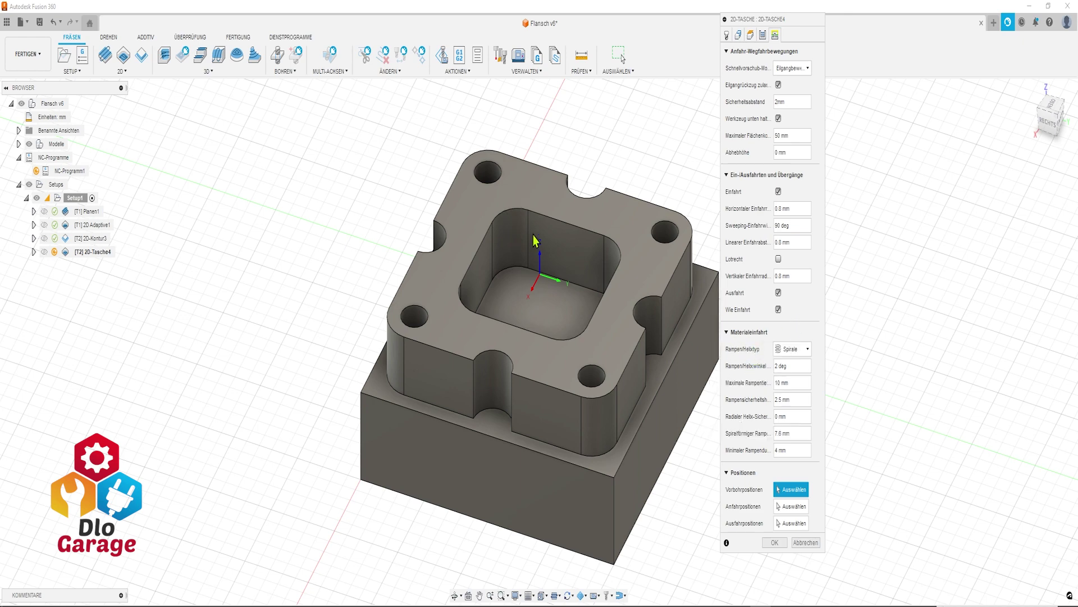
pyautogui.click(804, 351)
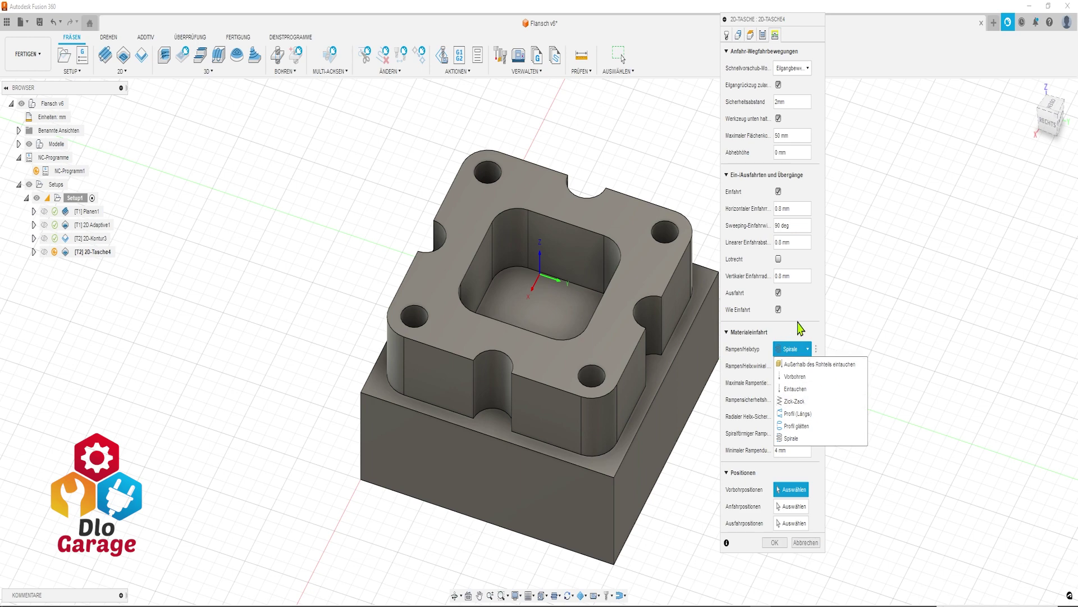
pyautogui.click(812, 329)
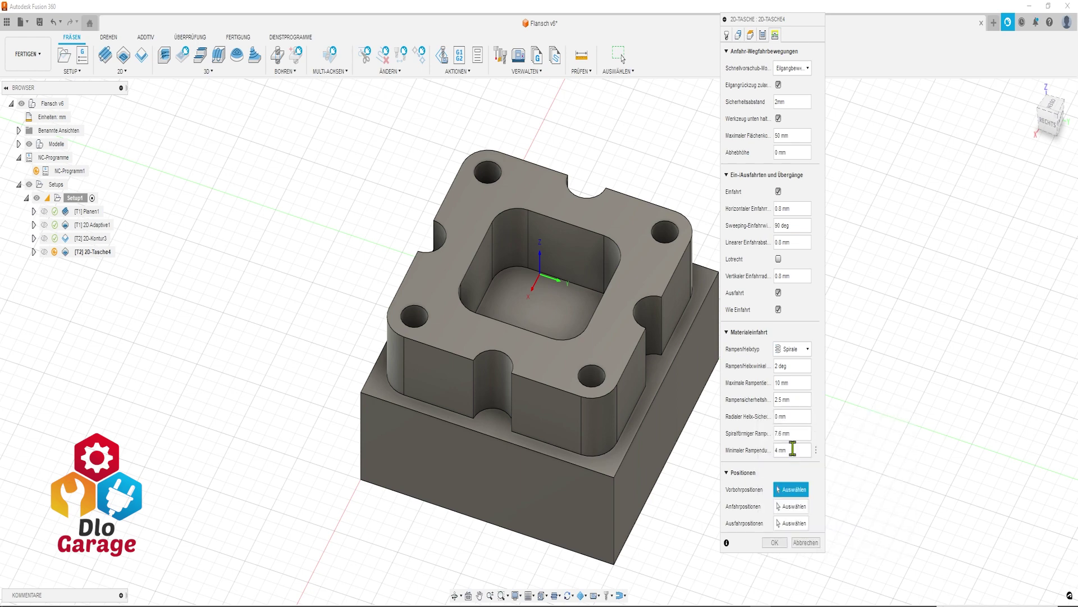
# Generate the 2D-Tasche4 toolpath, play and pause its cutting simulation, then close the simulation.
pyautogui.click(774, 542)
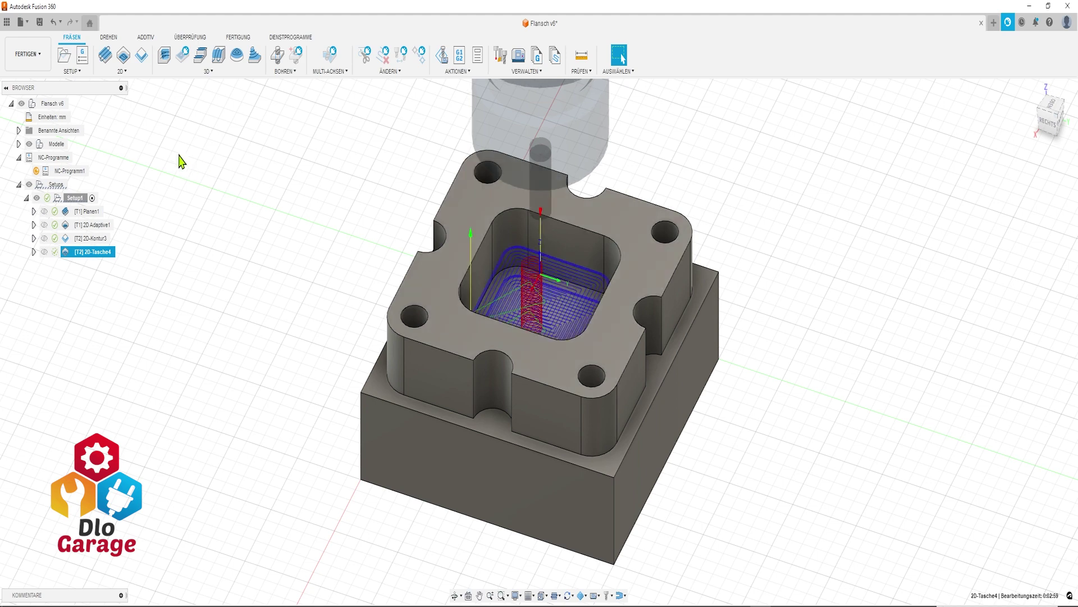
pyautogui.rightClick(65, 258)
pyautogui.click(93, 76)
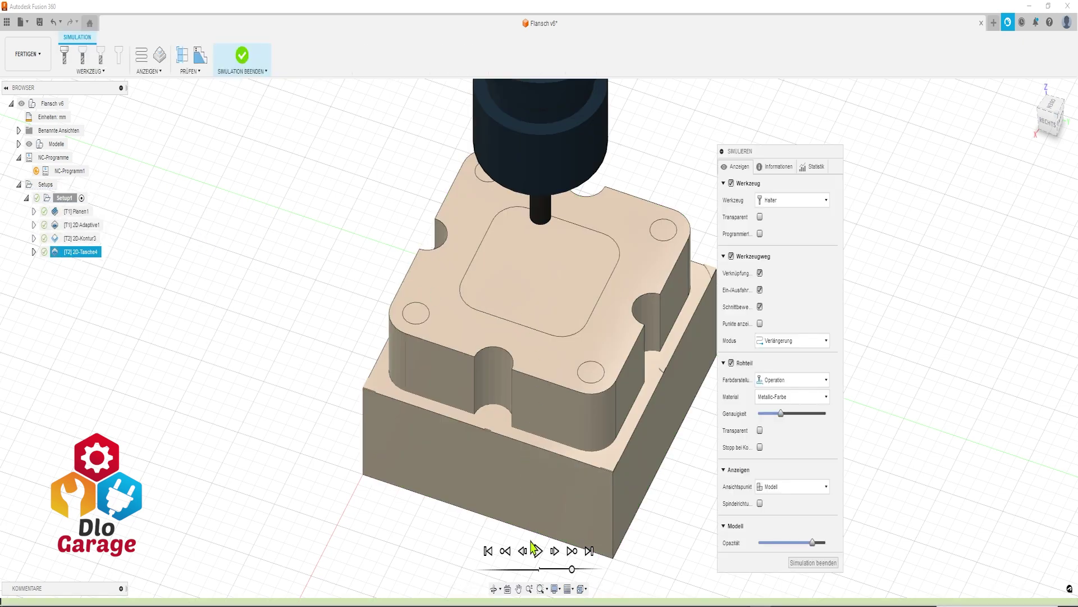
pyautogui.moveTo(572, 569); pyautogui.dragTo(565, 569)
pyautogui.click(538, 550)
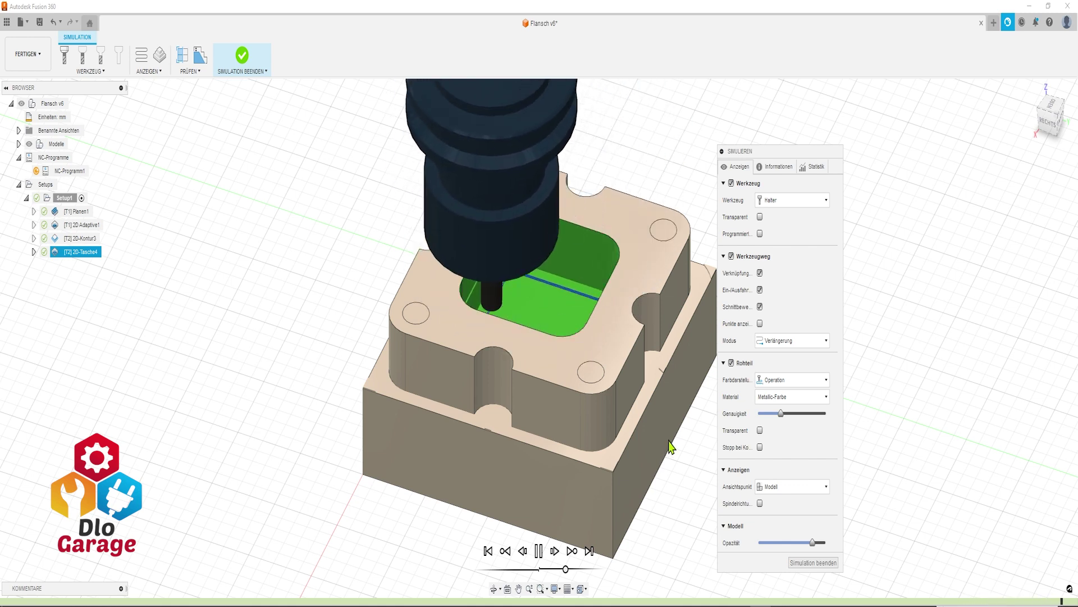
pyautogui.press('space')
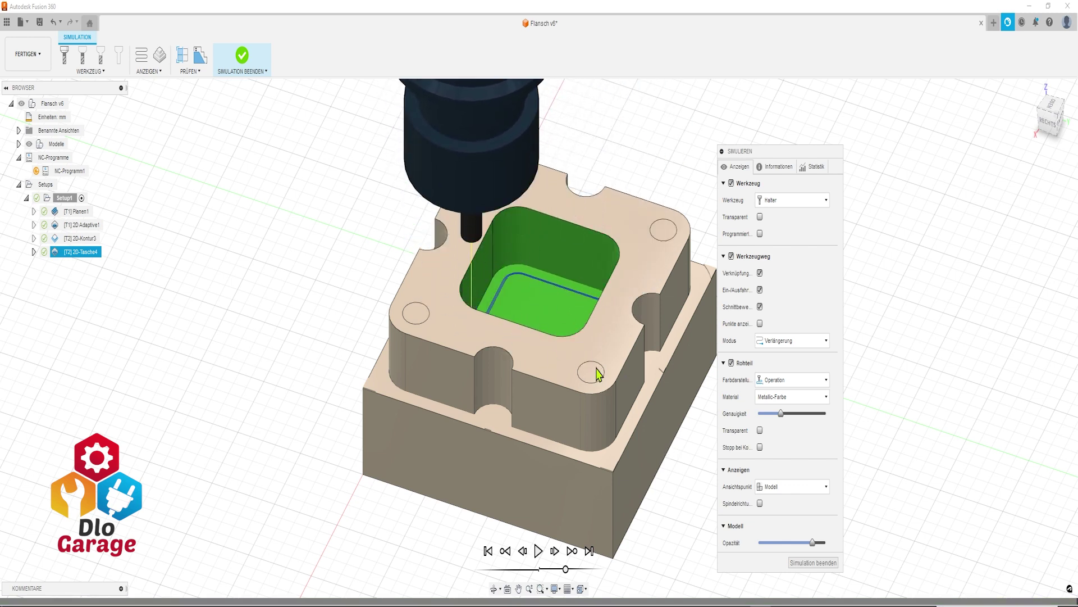
pyautogui.click(814, 563)
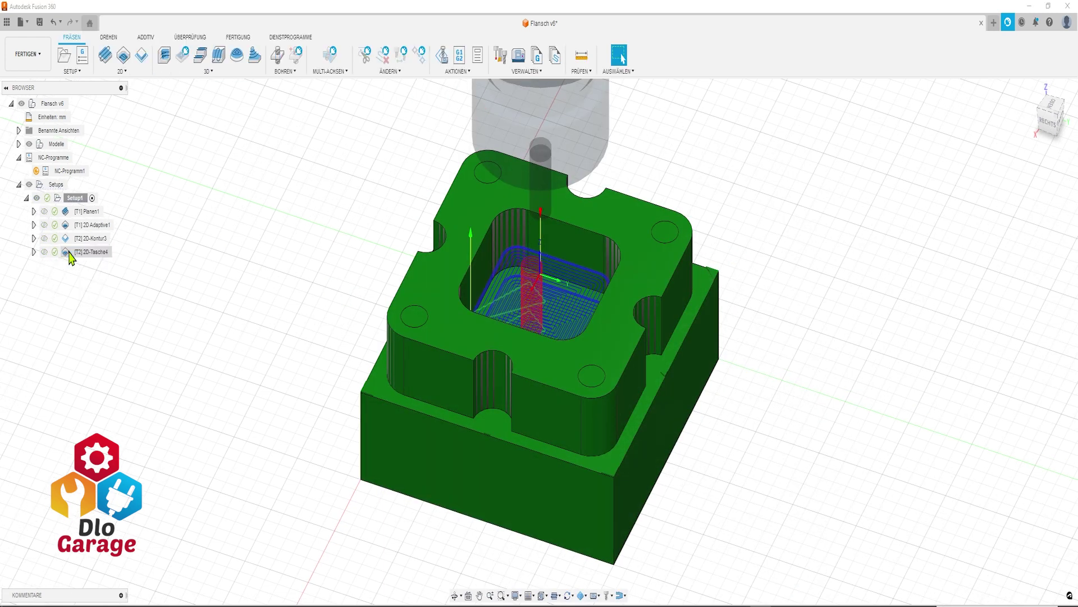
# Change the 2D-Tasche4 pocket's ramp type to Zick-Zack and regenerate the toolpath.
pyautogui.doubleClick(69, 253)
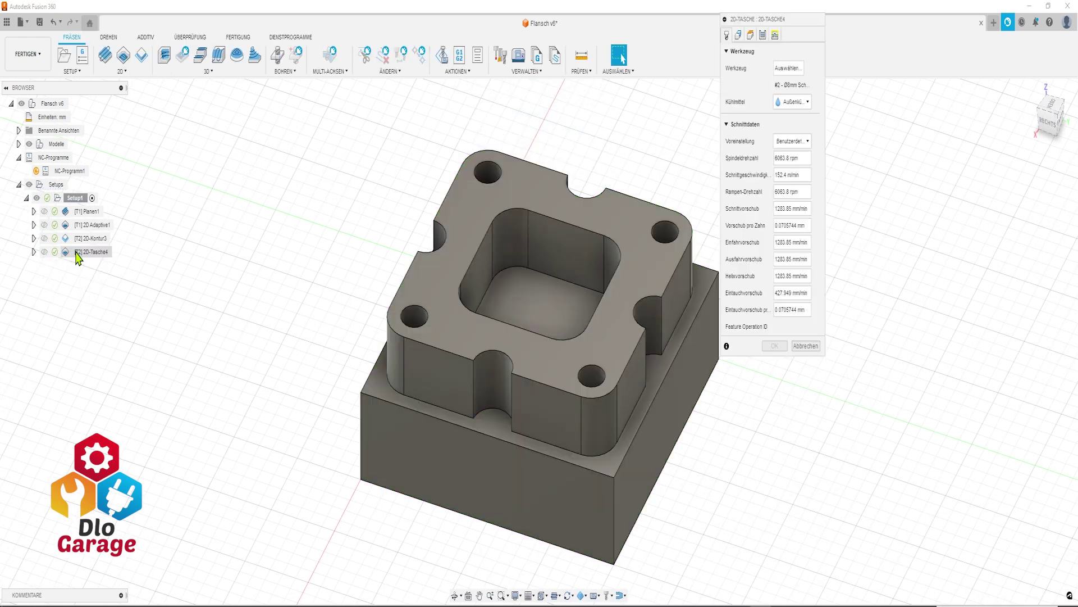
pyautogui.click(781, 35)
pyautogui.click(810, 349)
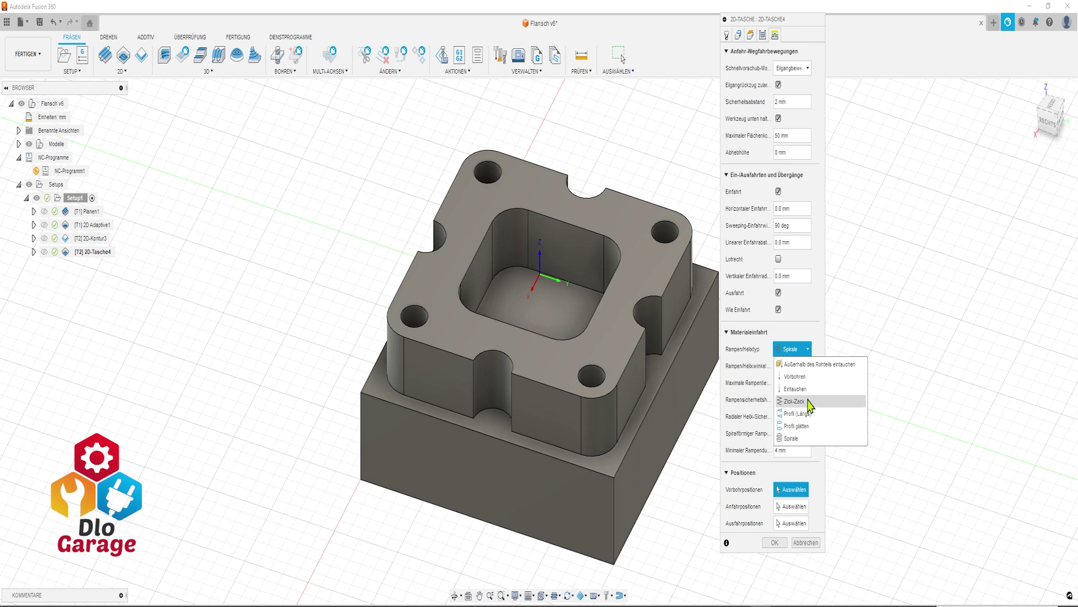
pyautogui.click(806, 402)
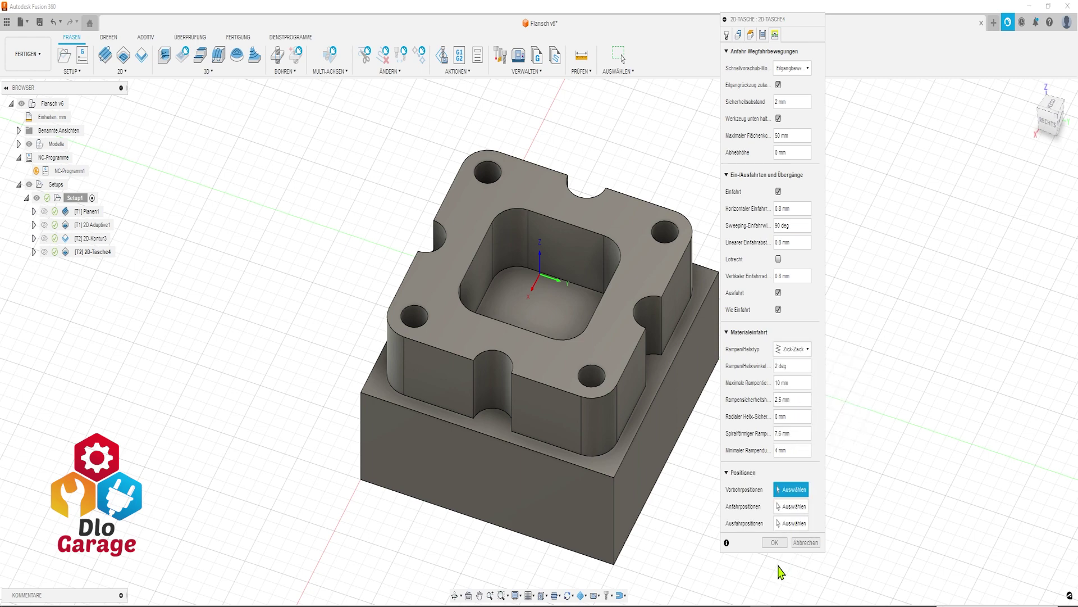
pyautogui.click(780, 543)
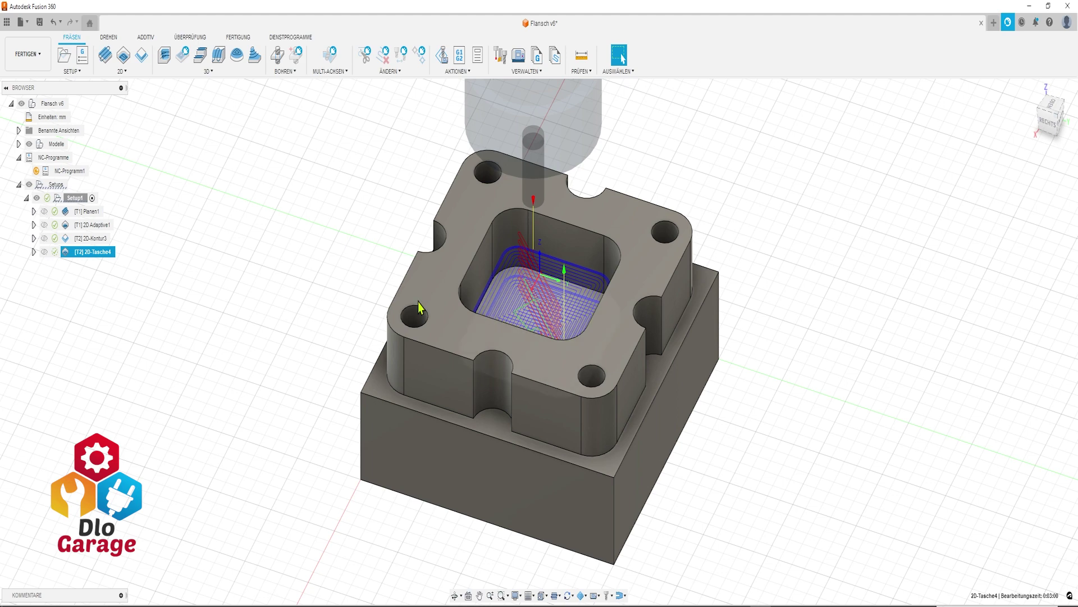
# Simulate the 2D-Tasche4 pocket cut, check the Informationen details, then end the simulation.
pyautogui.rightClick(72, 251)
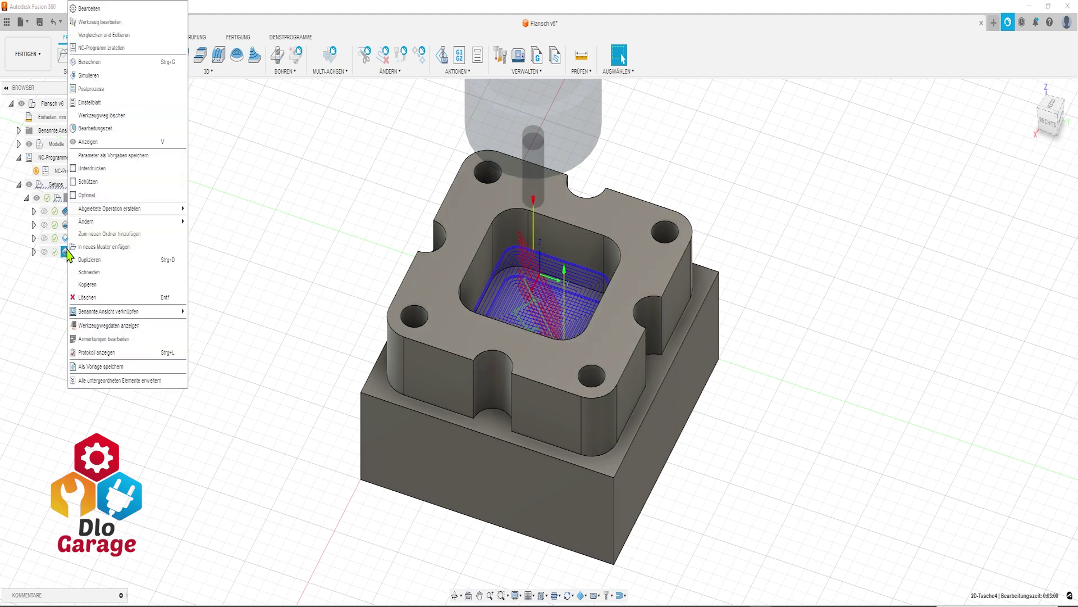
pyautogui.click(88, 76)
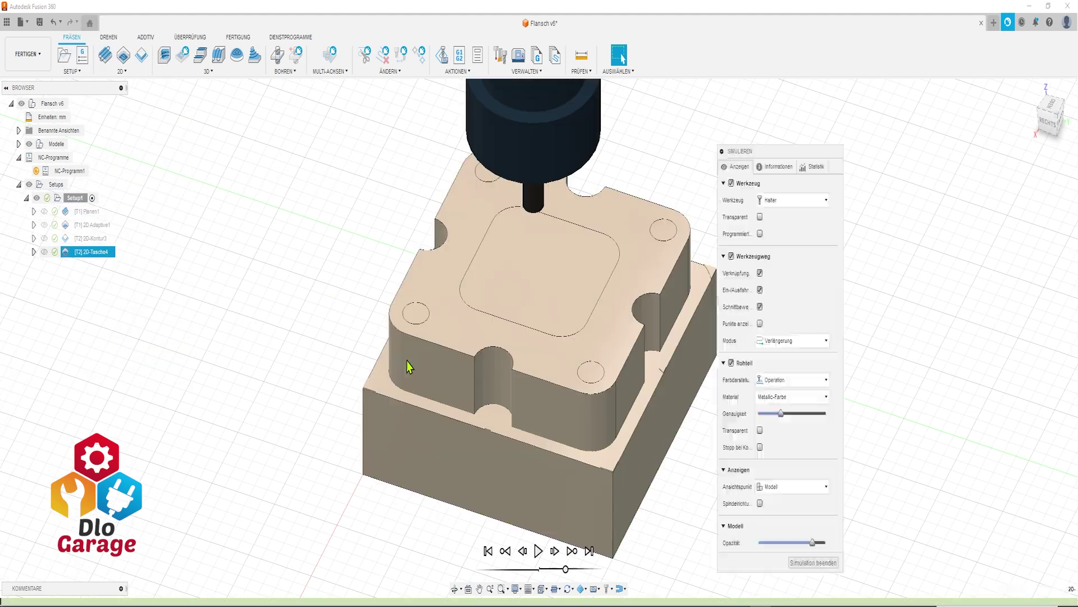
pyautogui.click(538, 550)
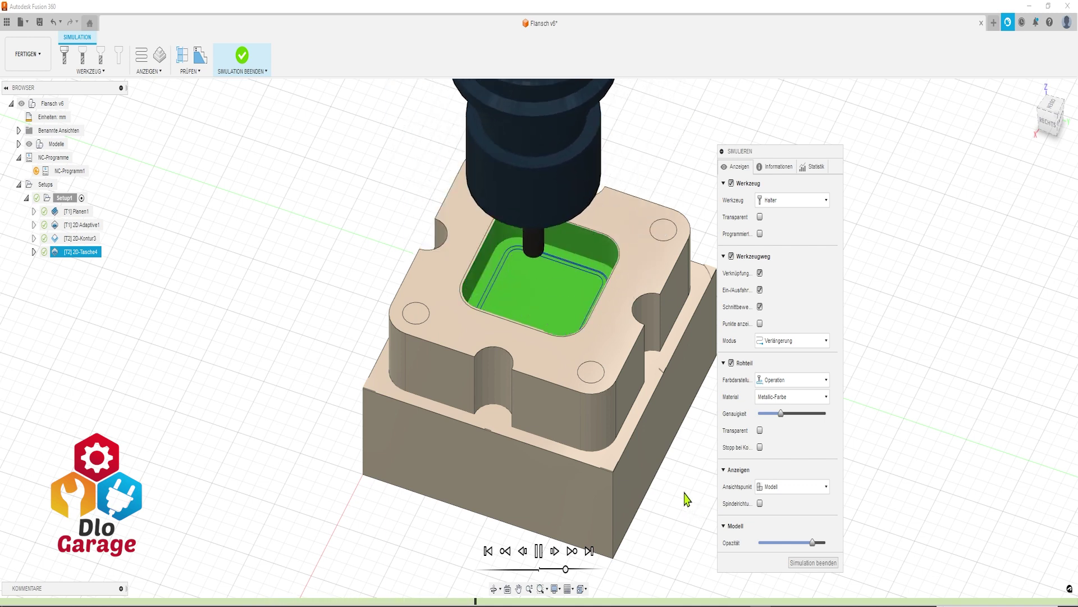
pyautogui.click(784, 165)
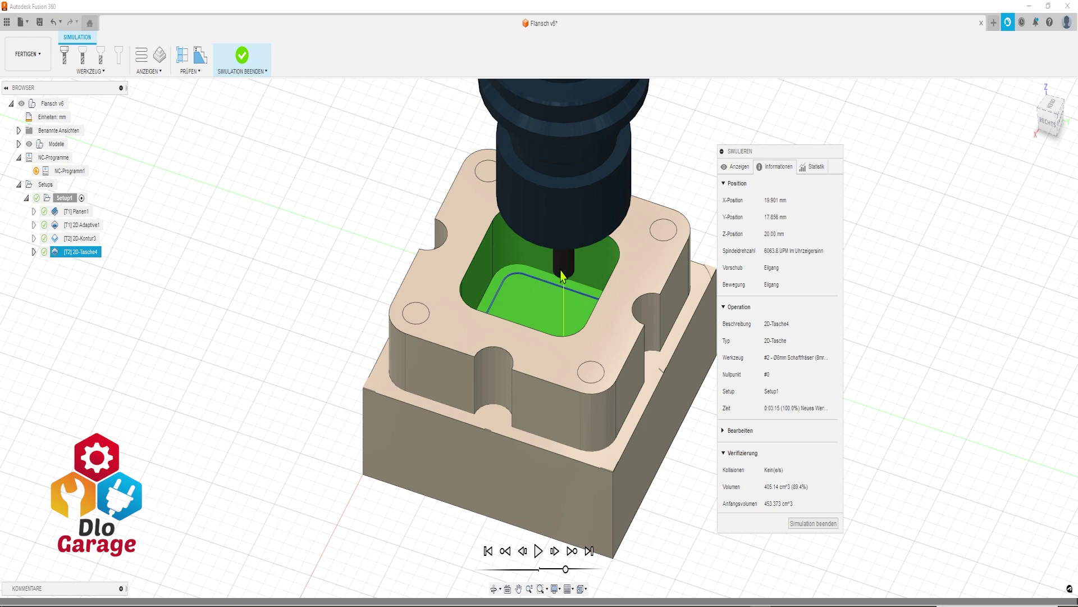
pyautogui.click(243, 56)
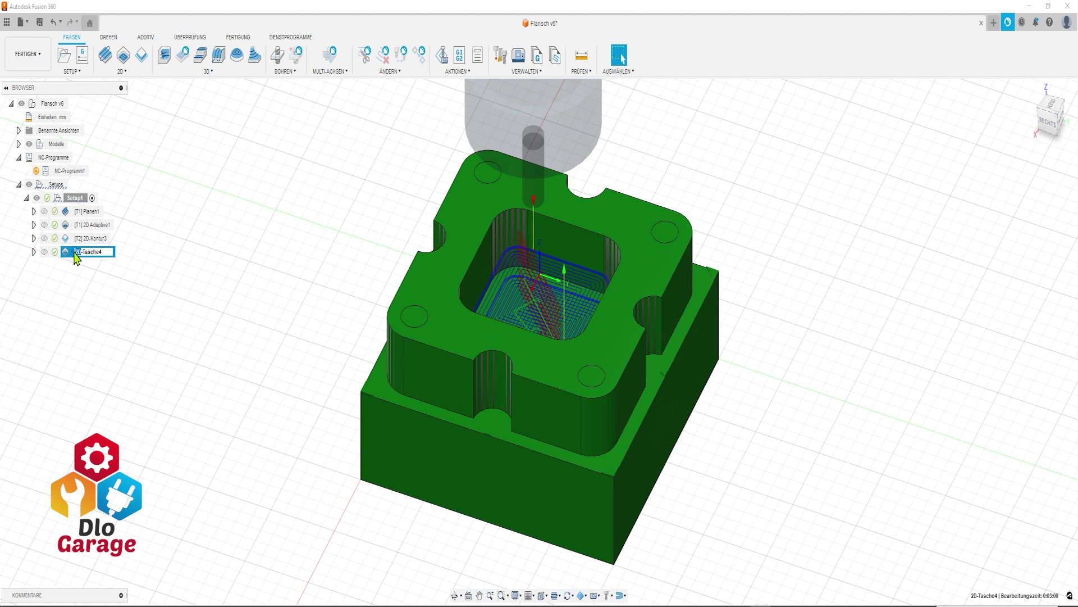
# Set the 2D-Tasche4 ramp type to Profil (Längs) and regenerate the pocket toolpath.
pyautogui.doubleClick(70, 253)
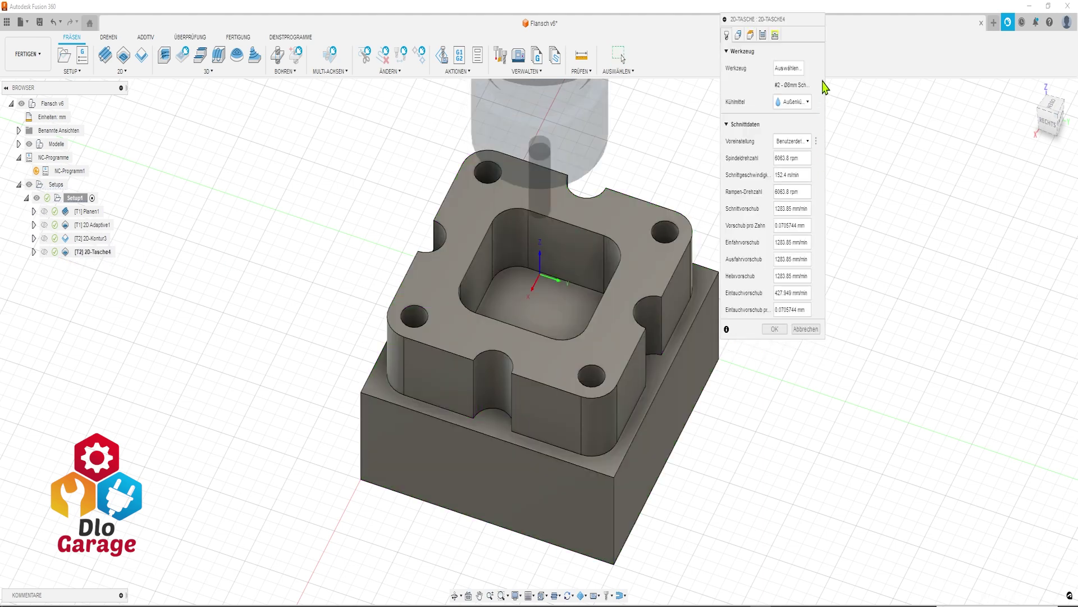
pyautogui.click(778, 36)
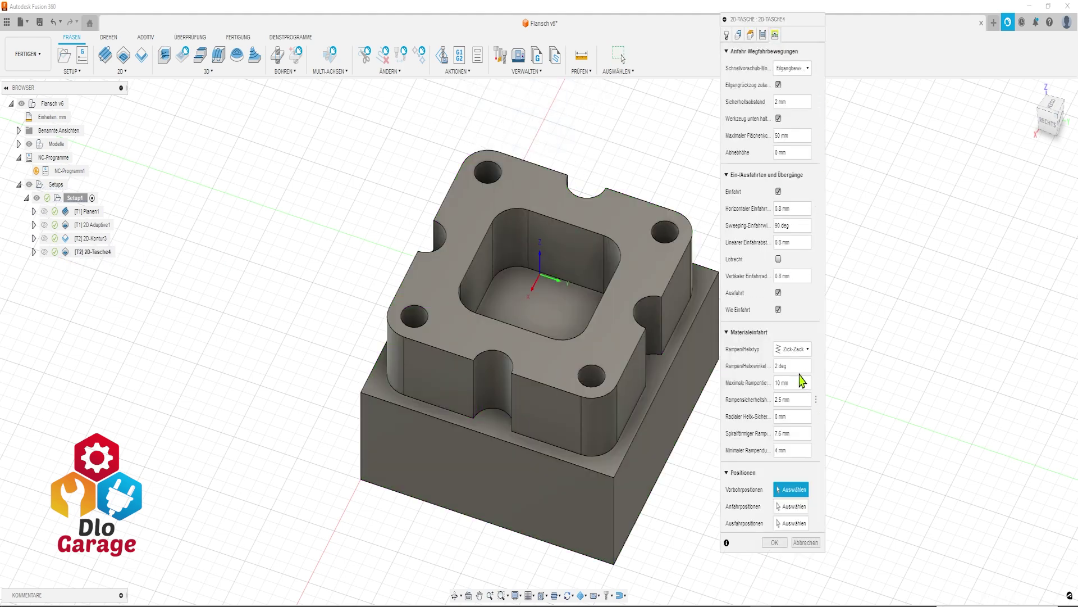
pyautogui.click(802, 354)
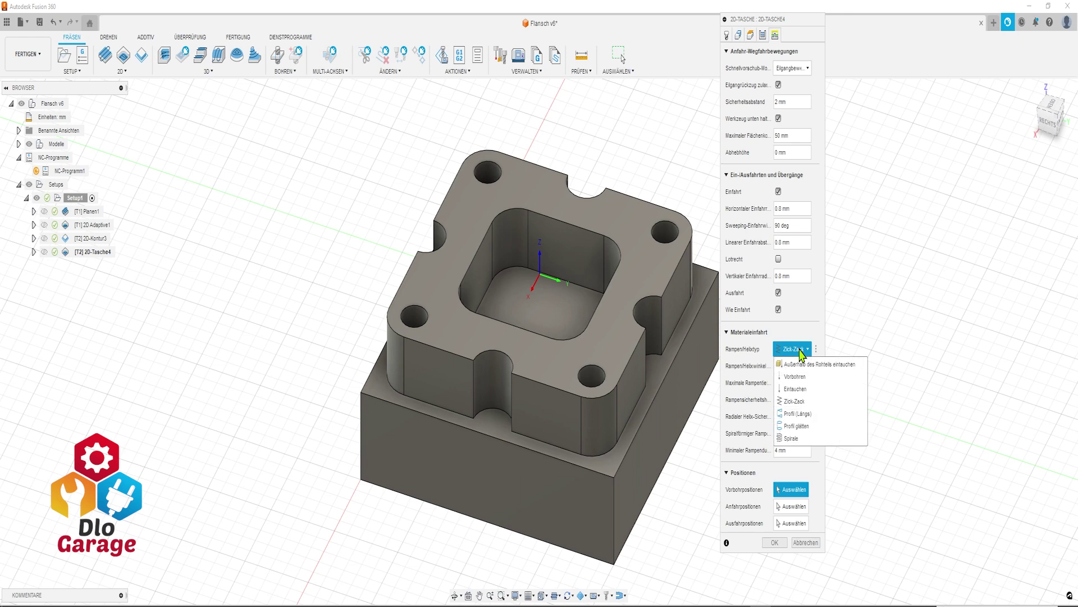
pyautogui.click(808, 418)
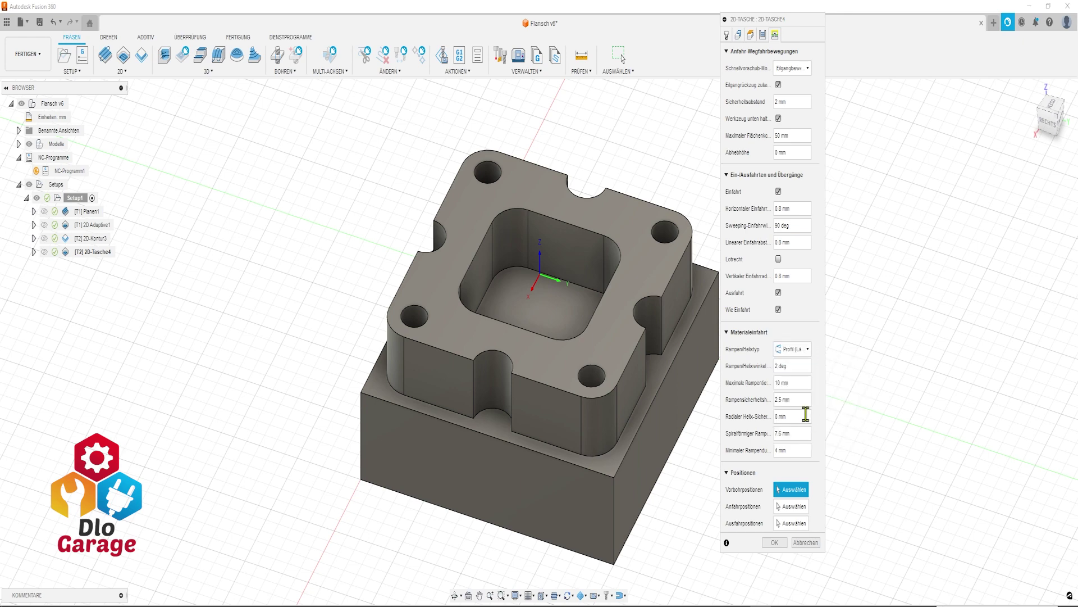
pyautogui.click(775, 542)
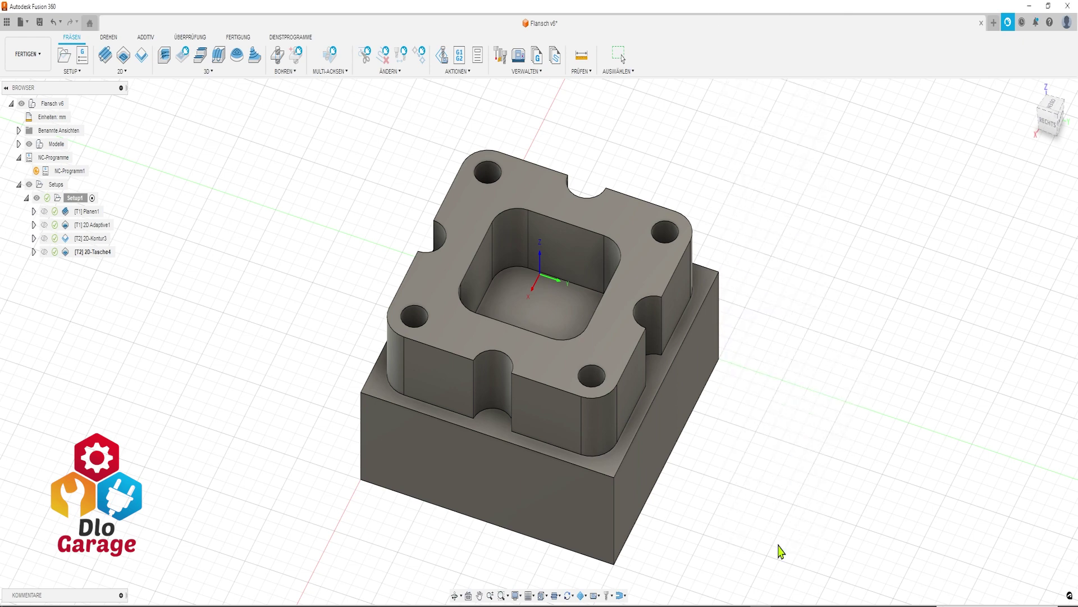
# Run a simulation of the updated 2D-Tasche4 pocket toolpath and close it.
pyautogui.rightClick(70, 257)
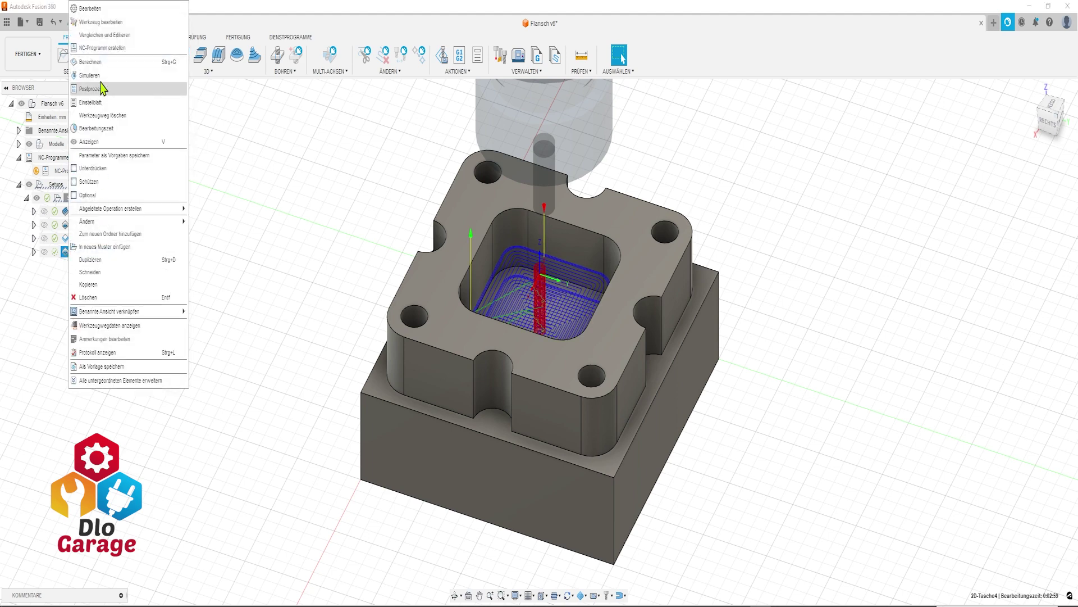
pyautogui.click(136, 74)
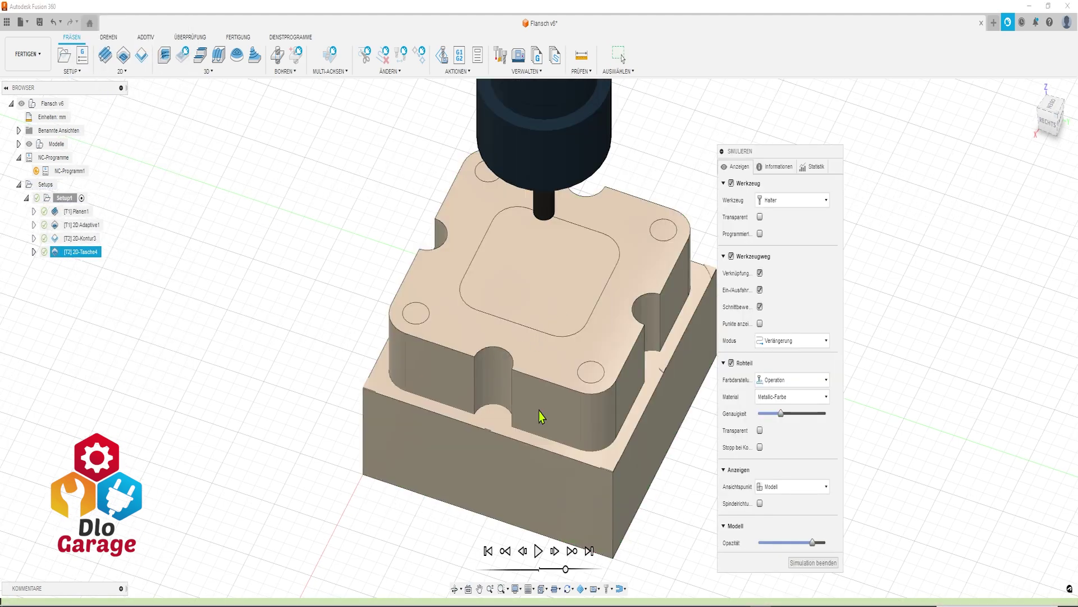
pyautogui.click(537, 552)
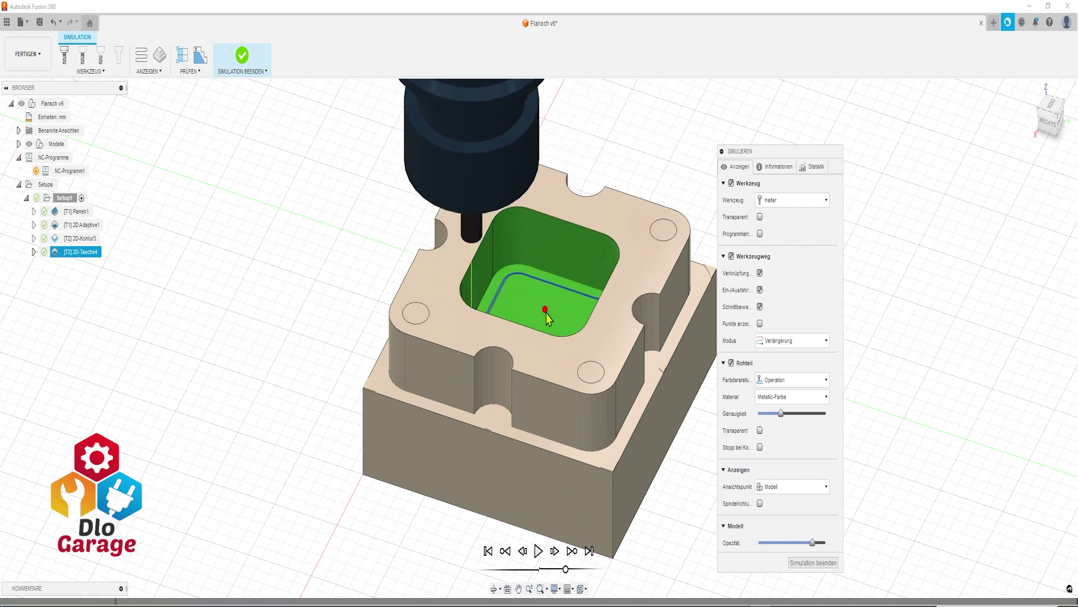
pyautogui.click(834, 562)
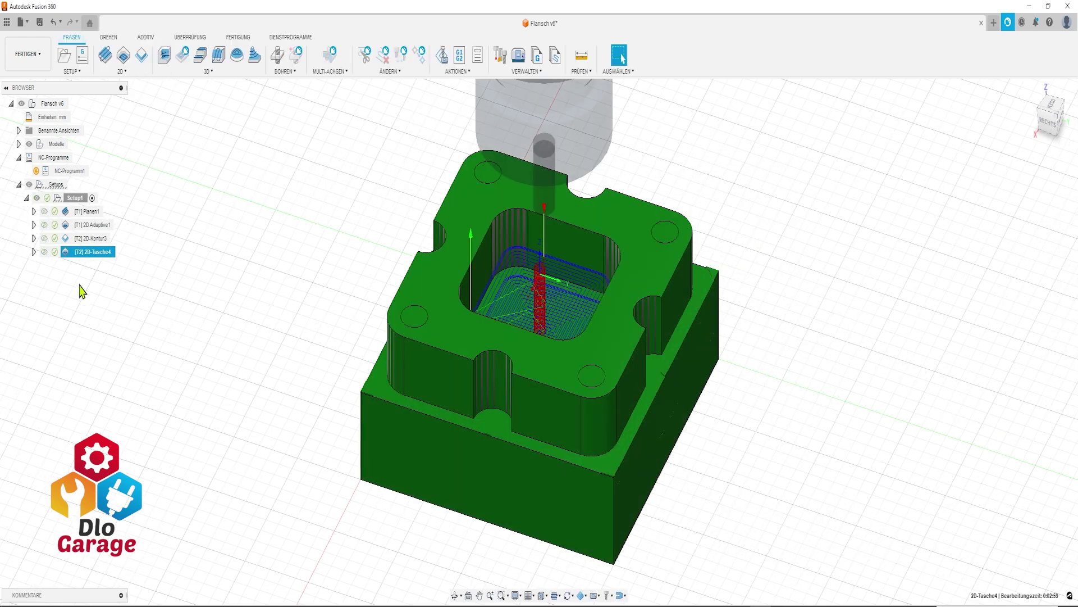
# Set the 2D-Tasche4 ramp type to Eintauchen and regenerate the pocket toolpath.
pyautogui.doubleClick(73, 254)
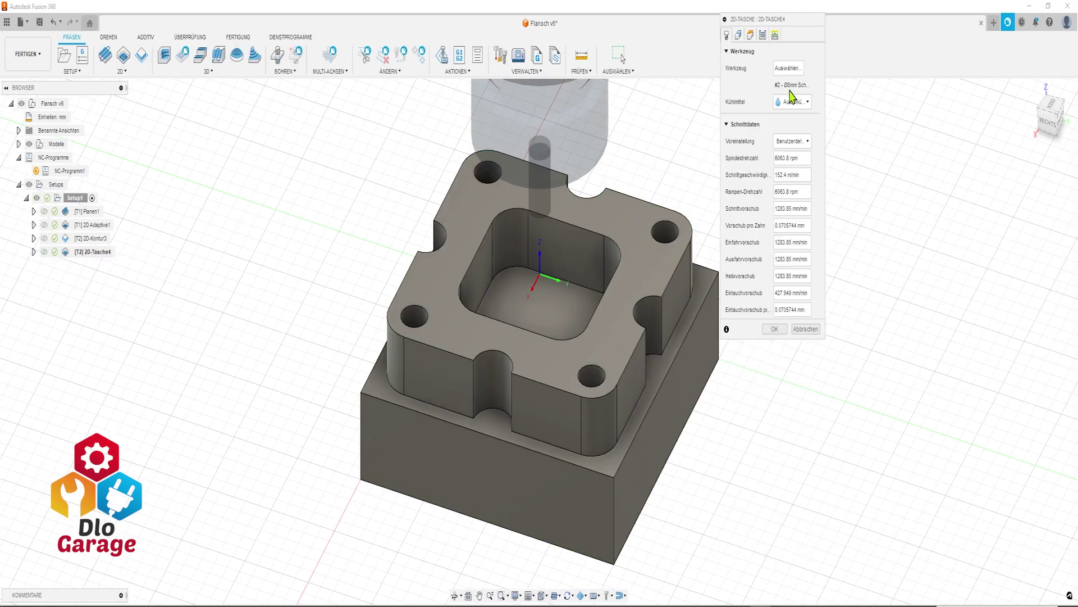
pyautogui.click(776, 36)
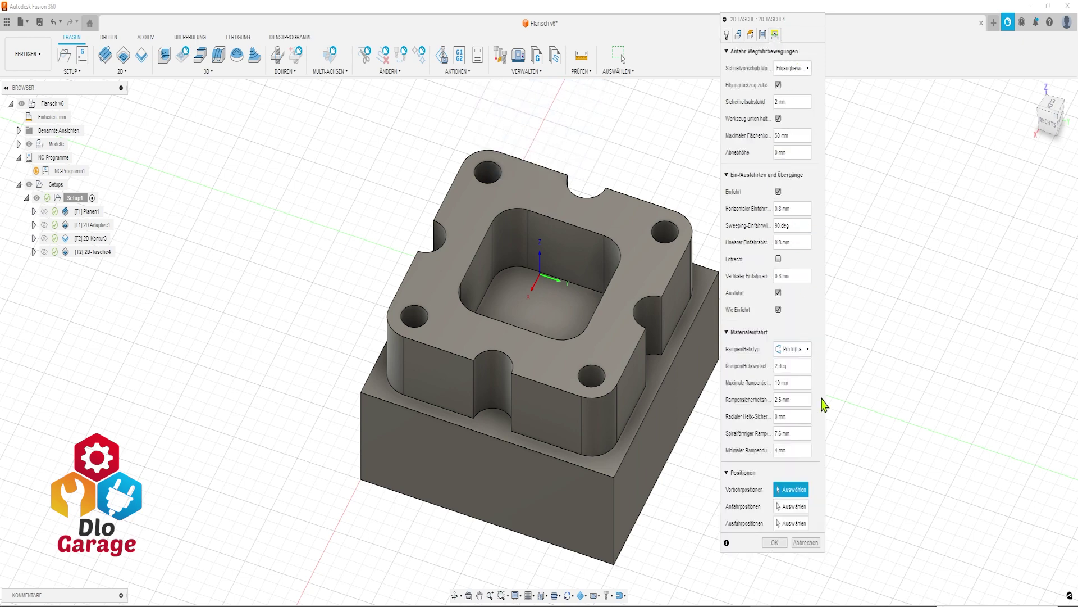
pyautogui.click(799, 356)
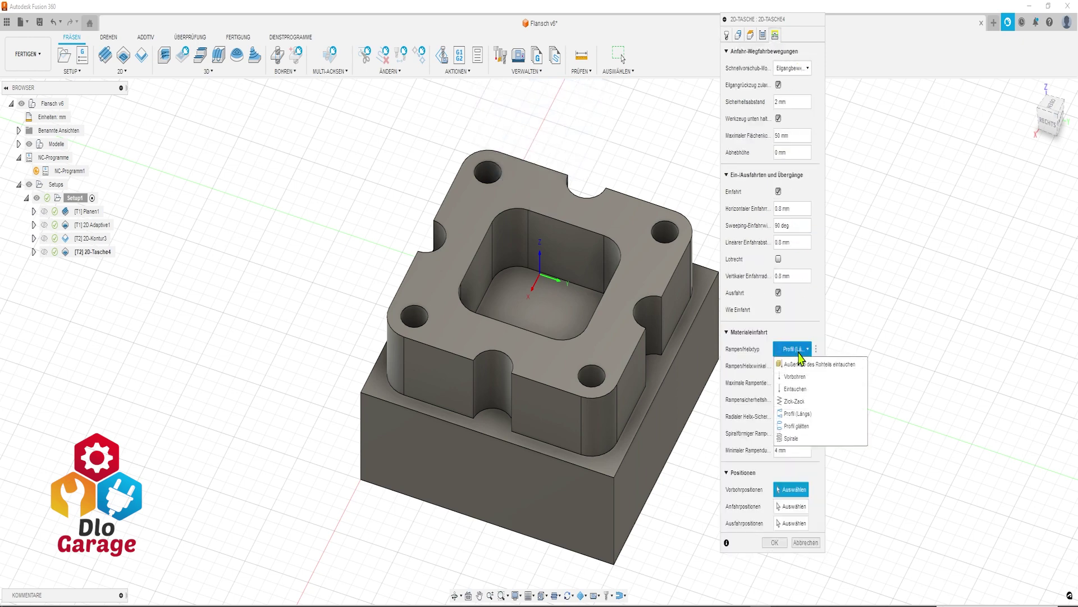
pyautogui.click(807, 391)
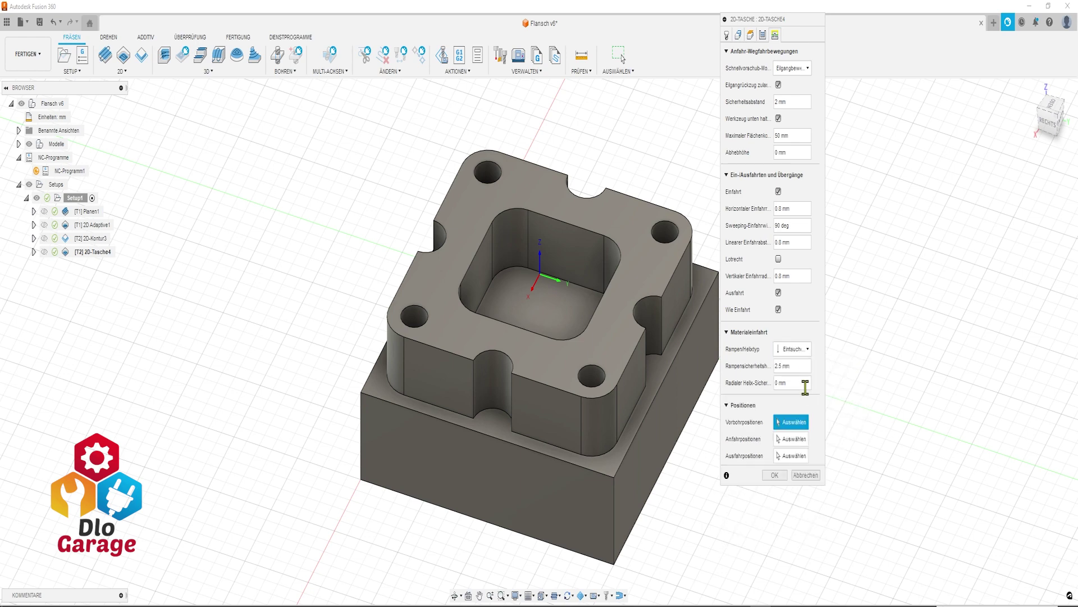
pyautogui.click(777, 475)
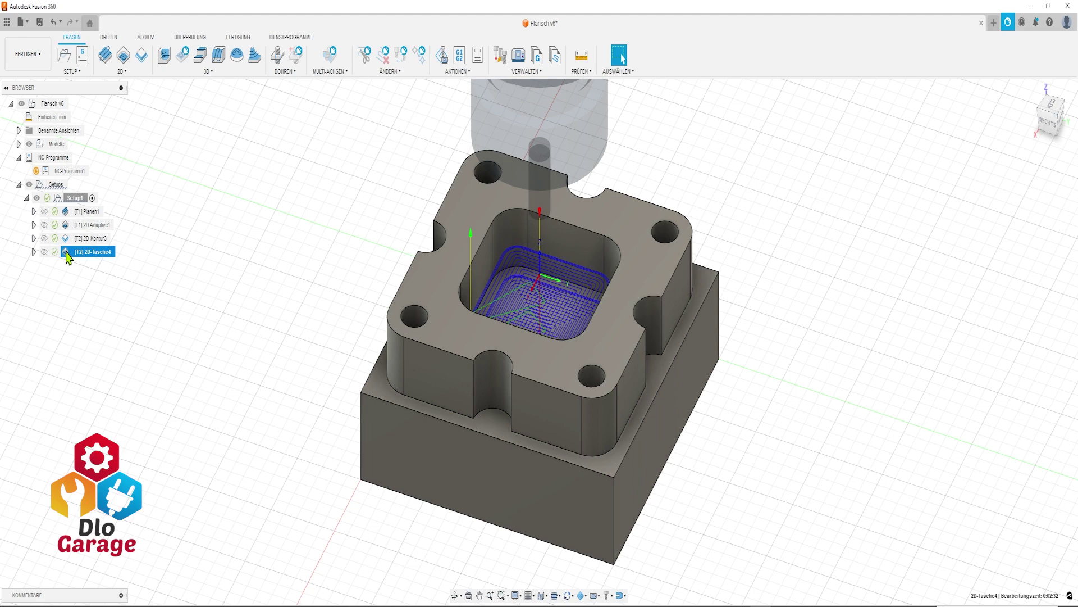
# Simulate the regenerated 2D-Tasche4 pocket and show the Informationen position and operation details.
pyautogui.rightClick(68, 258)
pyautogui.click(87, 75)
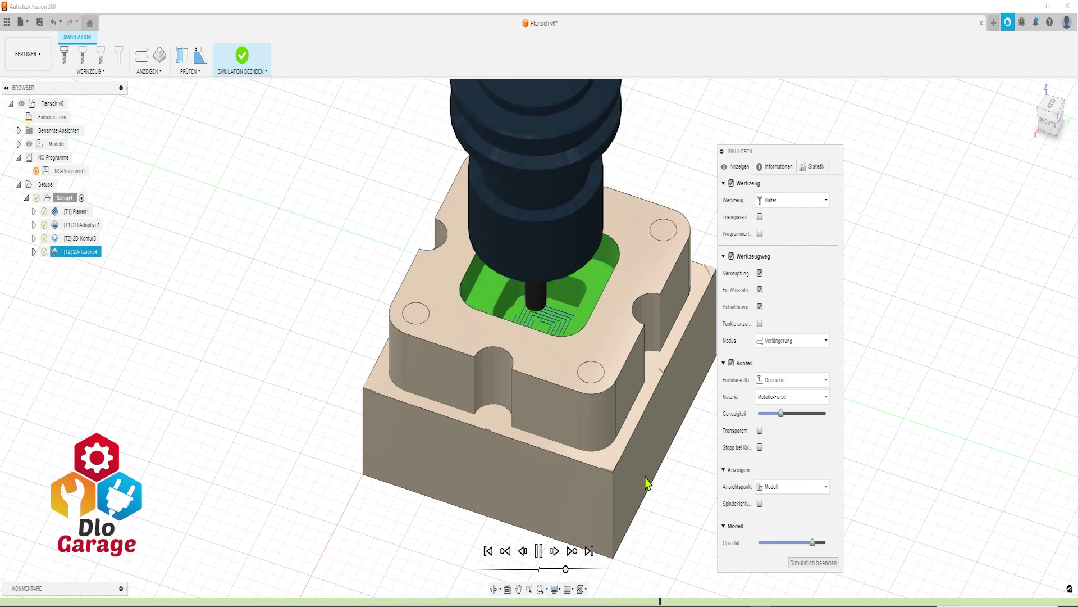
pyautogui.click(777, 167)
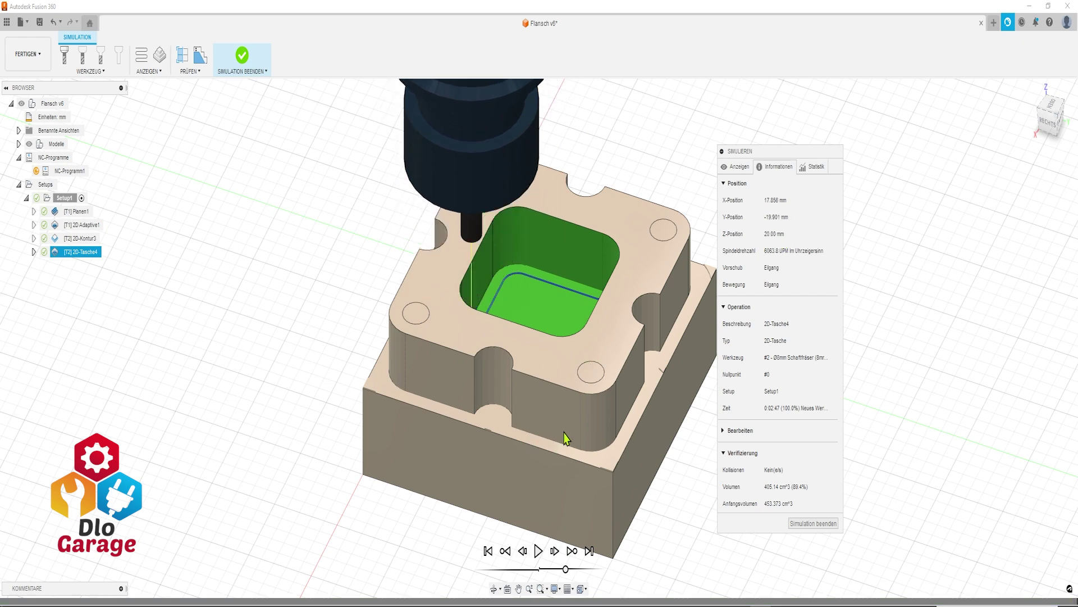
# Exit the Fusion 360 simulation via Simulation beenden.
pyautogui.click(798, 523)
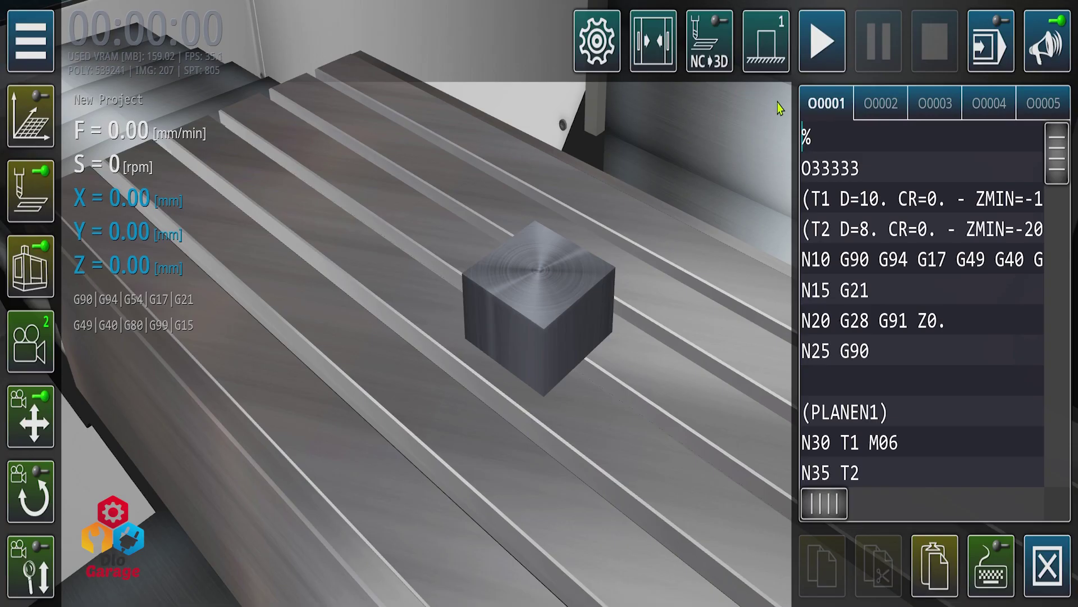
# Start NC program O0001 so the Planen1 facing pass begins.
pyautogui.click(822, 56)
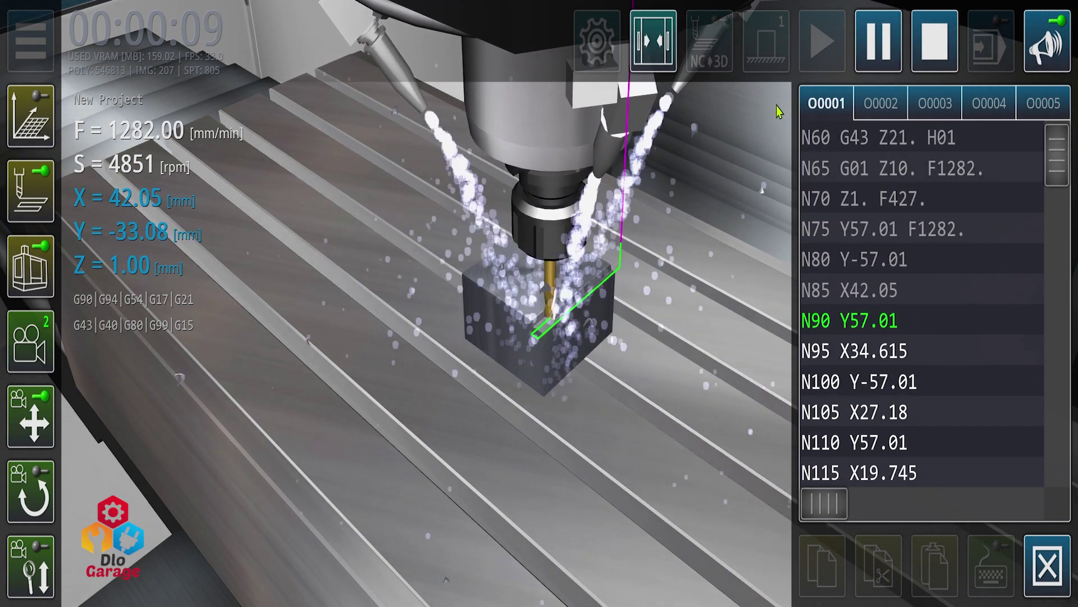
# Turn off the toolpath trajectory lines while the program machines the boss.
pyautogui.click(39, 206)
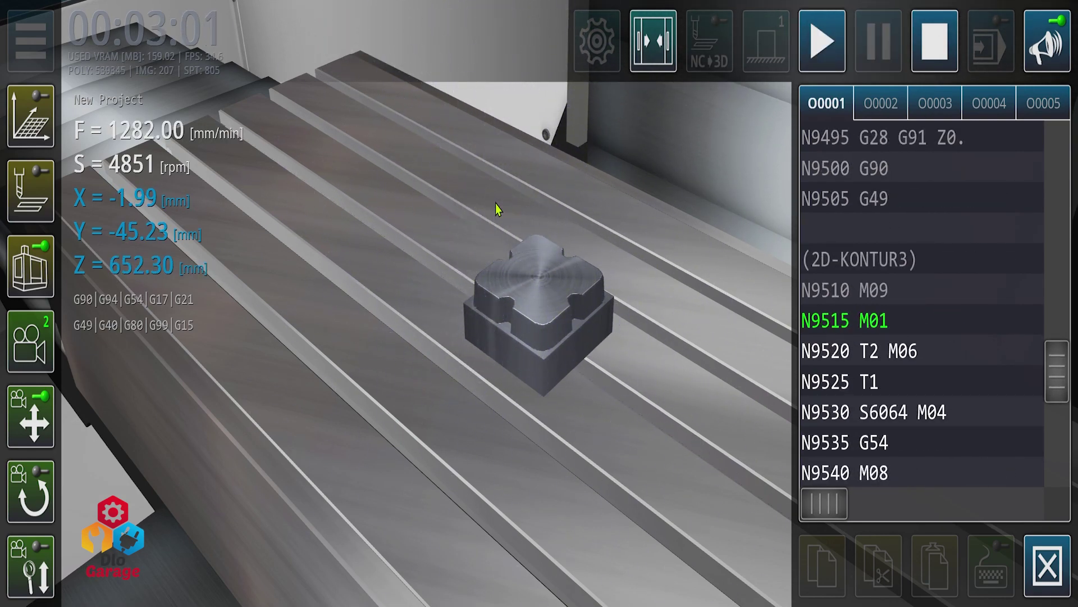
# Resume the program past the M01 optional stop.
pyautogui.click(827, 34)
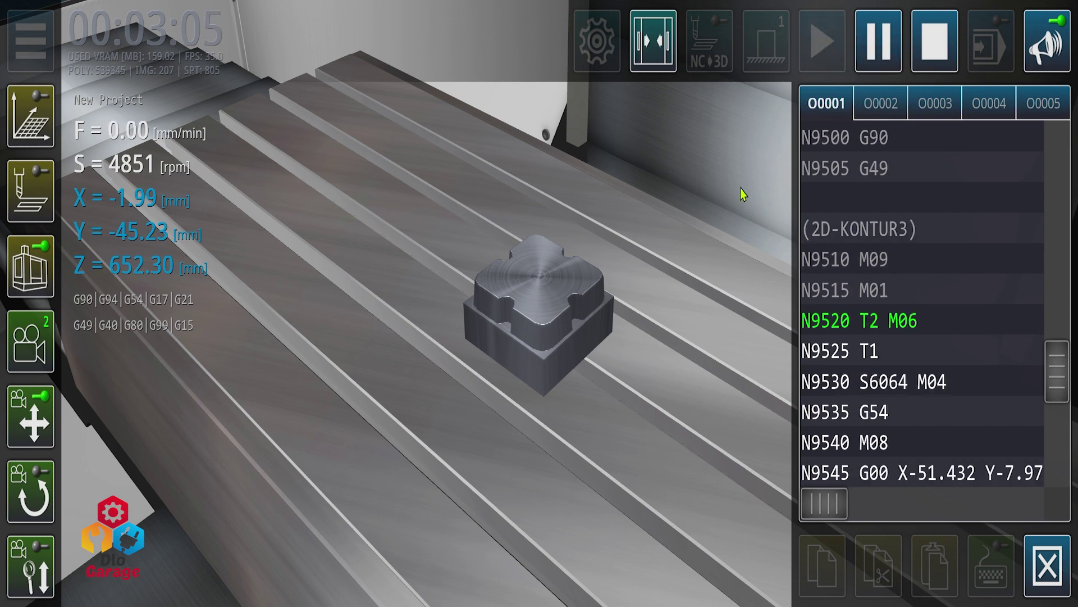